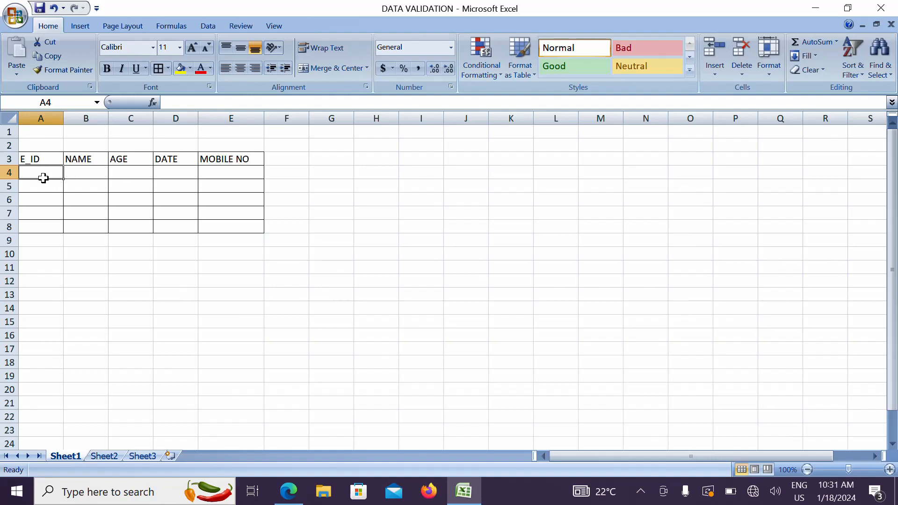
Enter the trial values 123A, 11234 and W345 in cells A4 to A6 and delete all three entries.
left_click_drag(43, 176, 44, 228)
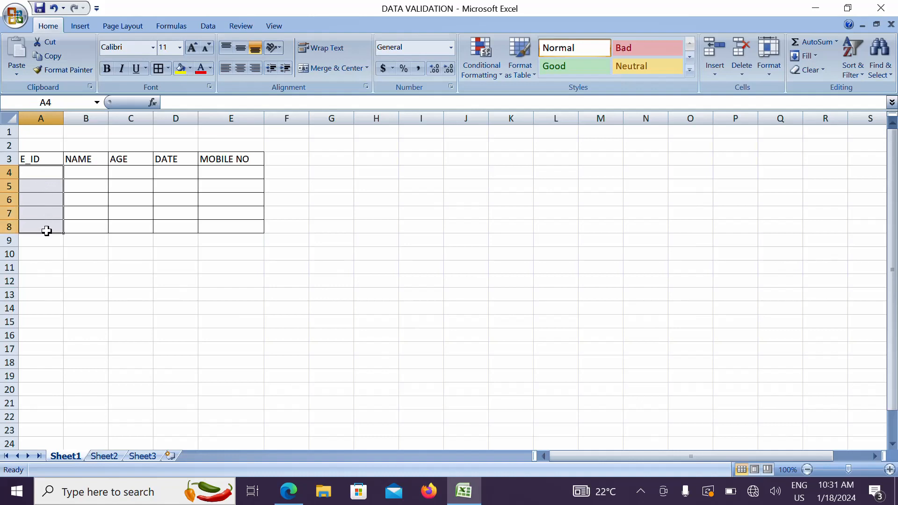
left_click(54, 176)
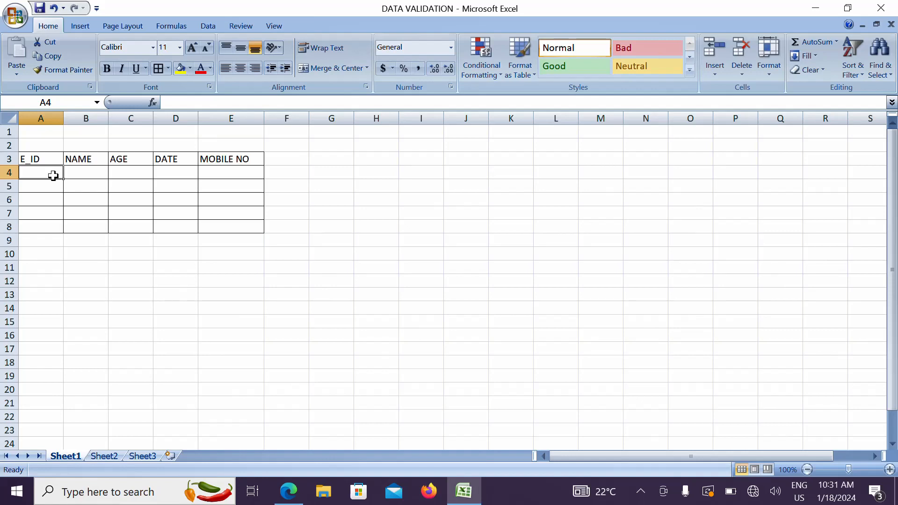
type("123")
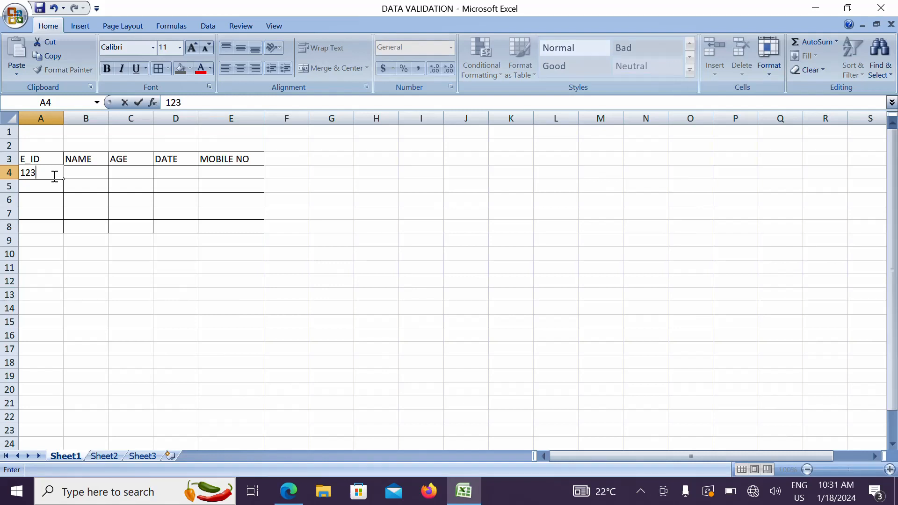
type("A")
key("Return")
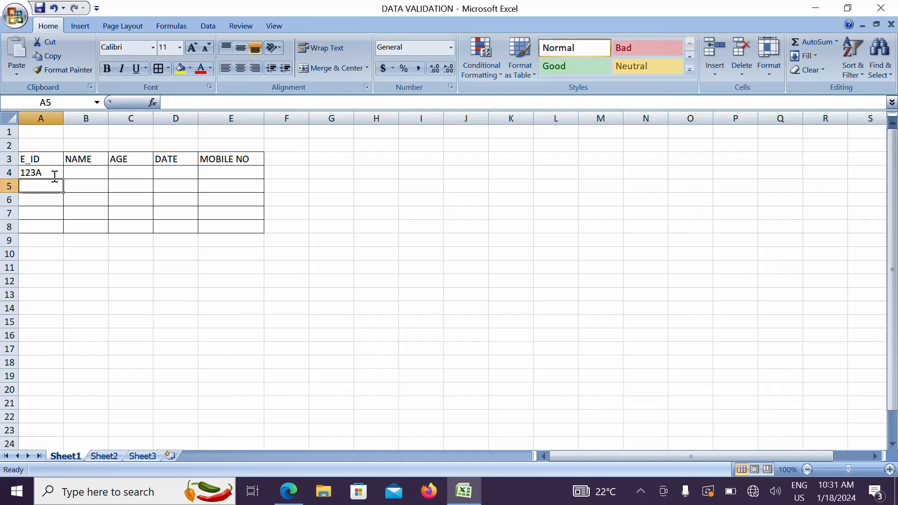
type("11234")
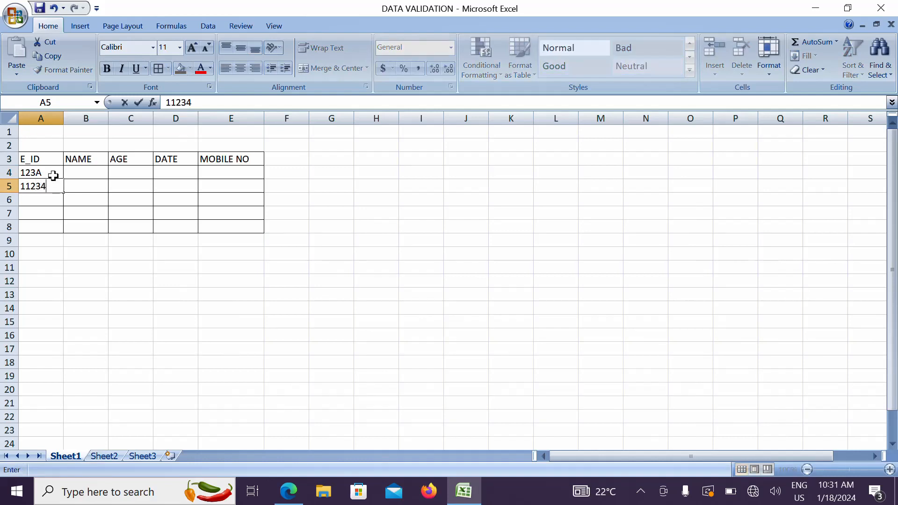
key("Return")
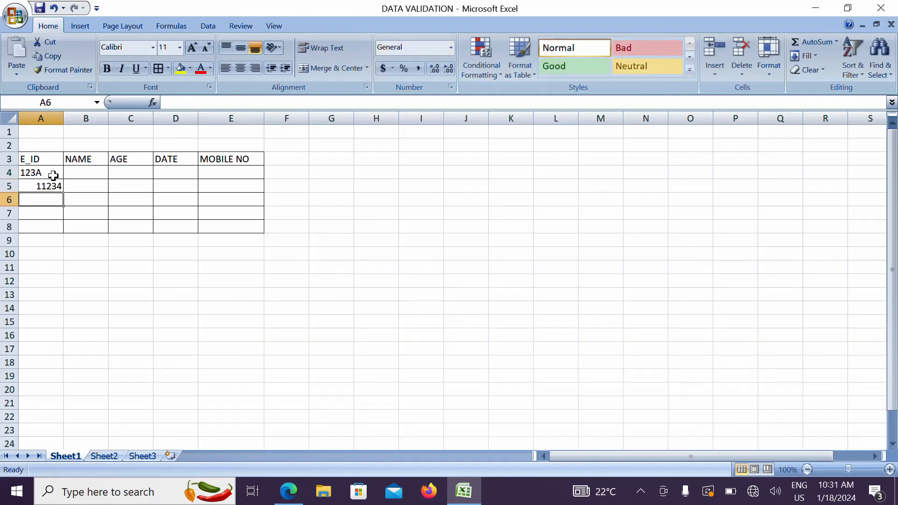
type("W345")
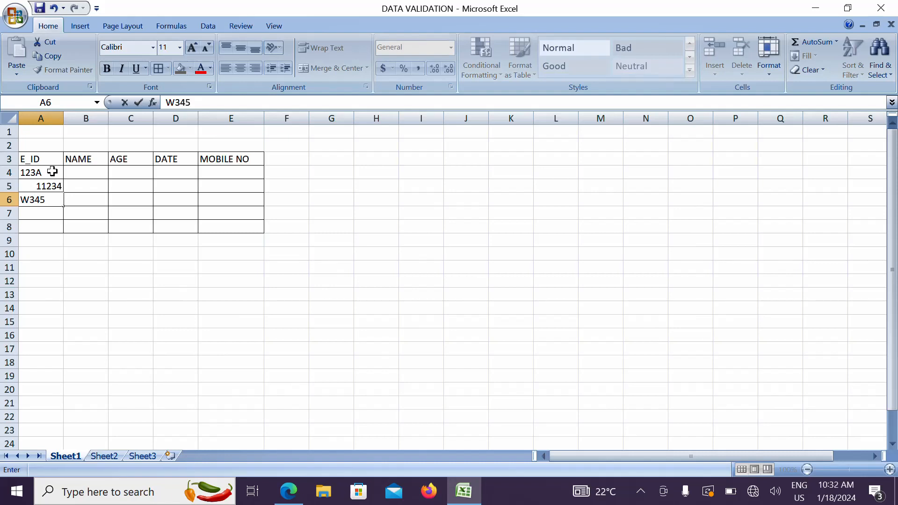
left_click_drag(44, 171, 52, 198)
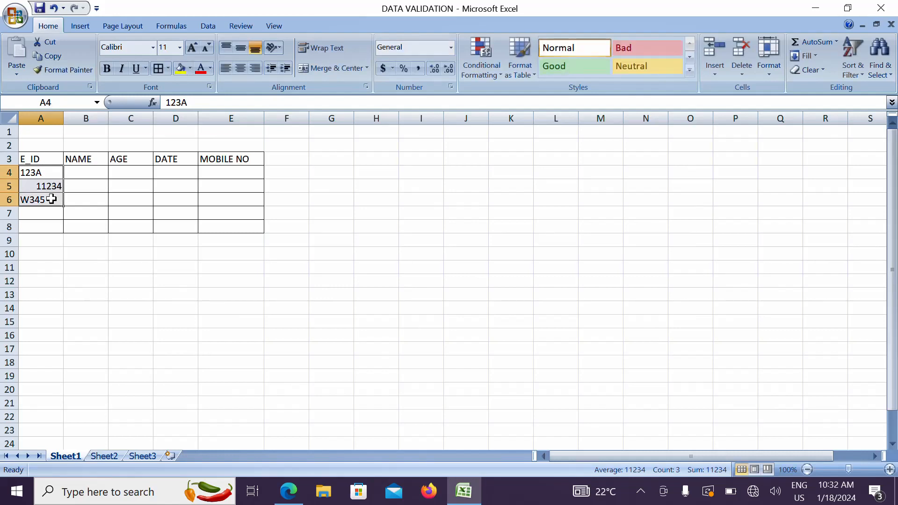
key("Delete")
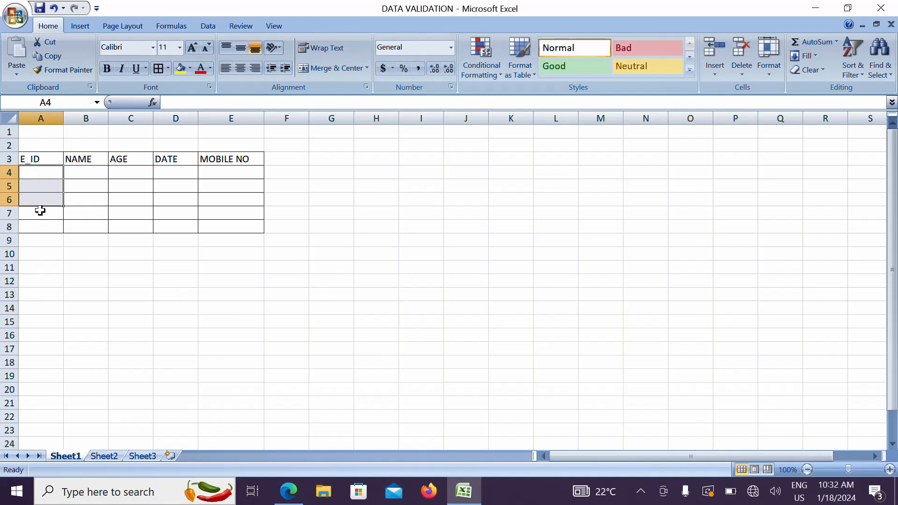
Open data validation for the E_ID cells A4:A8 and set the allowed criteria to Custom.
left_click(33, 171)
left_click_drag(34, 171, 40, 228)
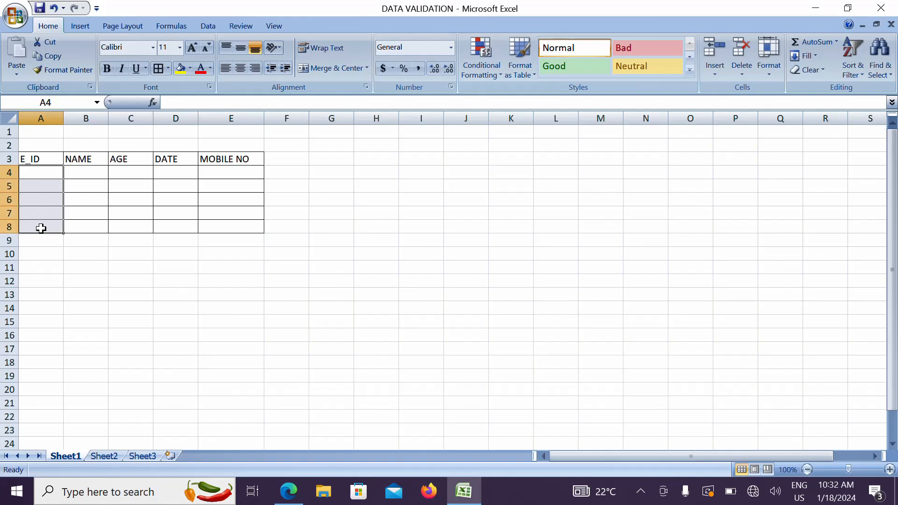
left_click(207, 25)
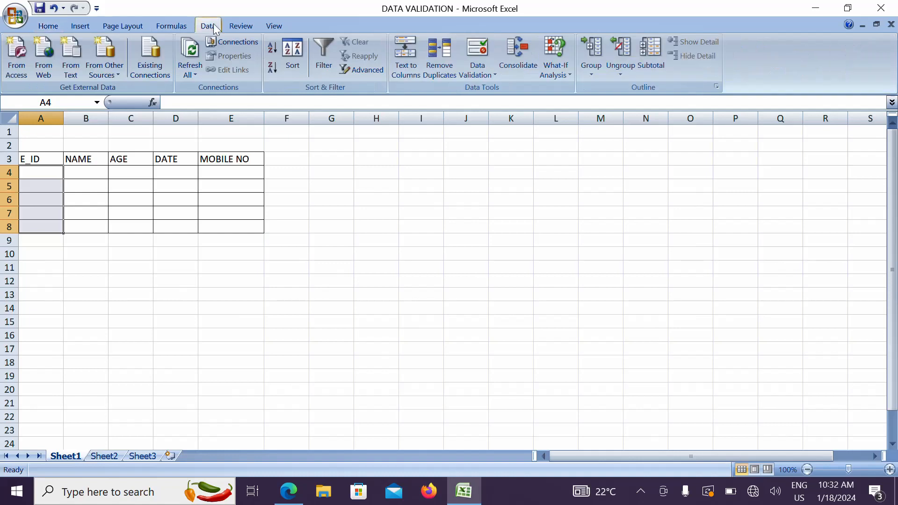
left_click(494, 69)
left_click(495, 69)
left_click(494, 69)
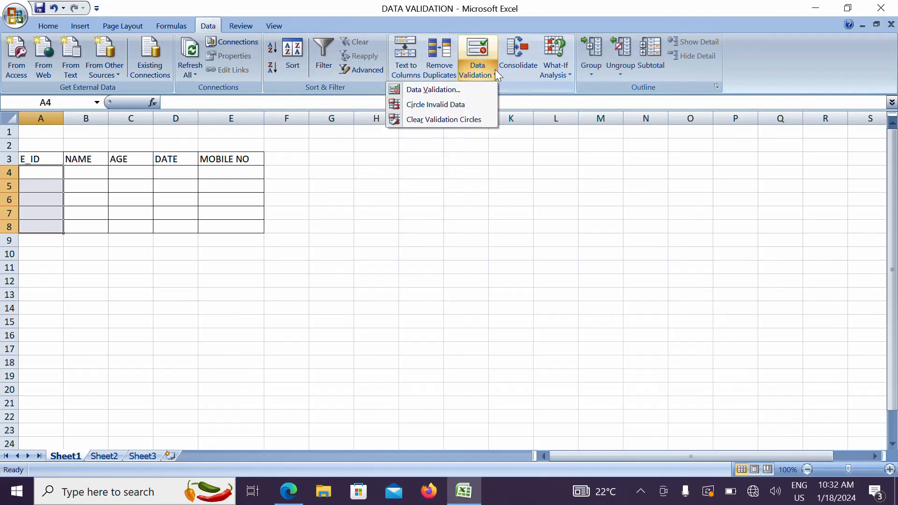
left_click(461, 94)
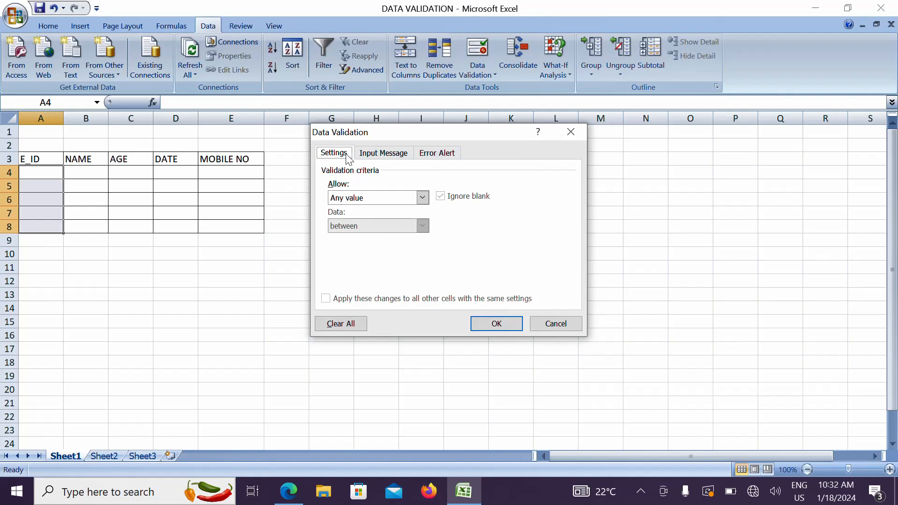
left_click(423, 198)
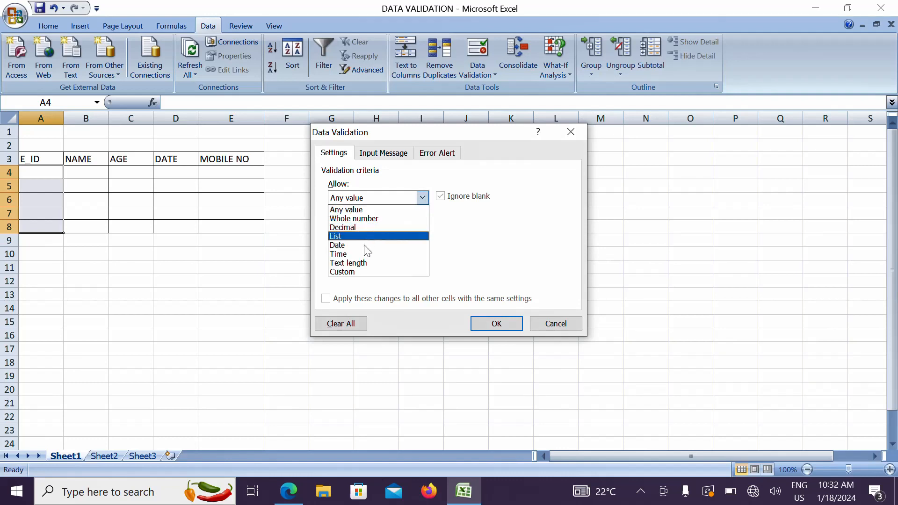
left_click(358, 273)
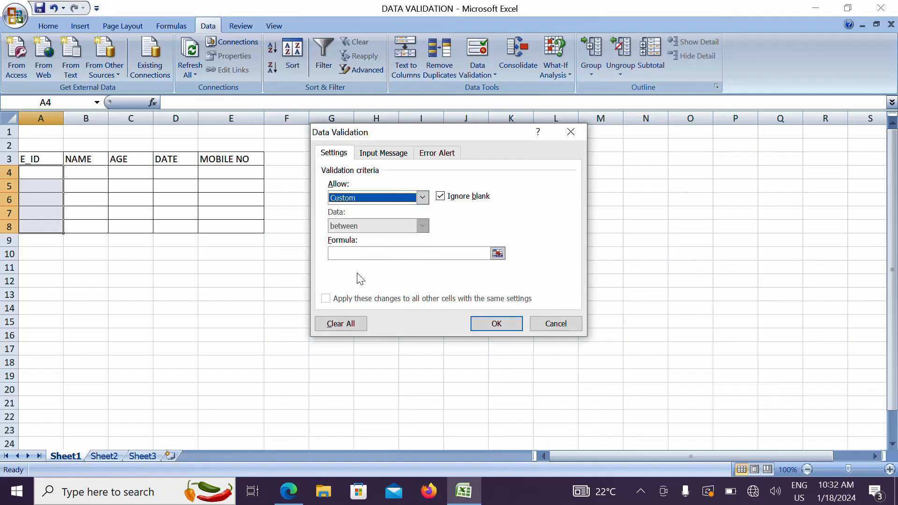
Set the custom validation formula to =ISNUMBER(A4:A8) and apply the rule.
left_click(381, 255)
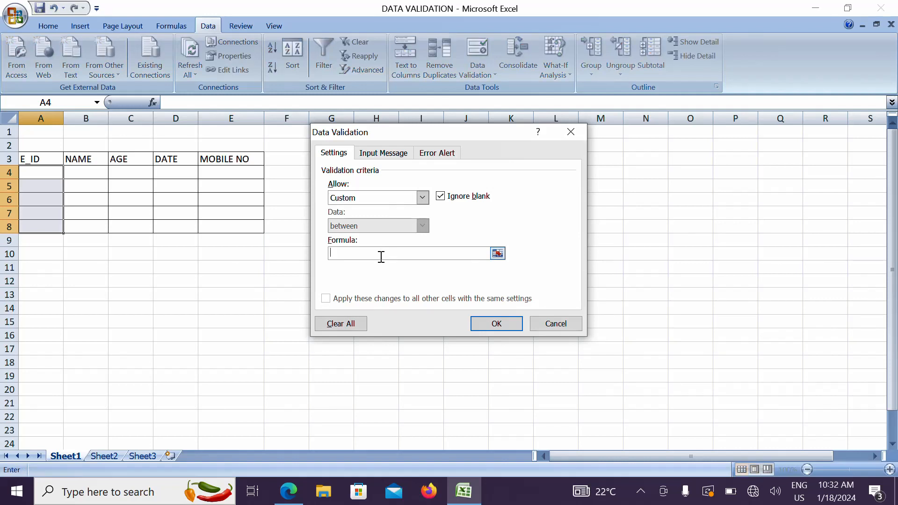
type("=")
type("ISNUMBER")
type("(")
left_click(55, 172)
left_click_drag(55, 172, 63, 225)
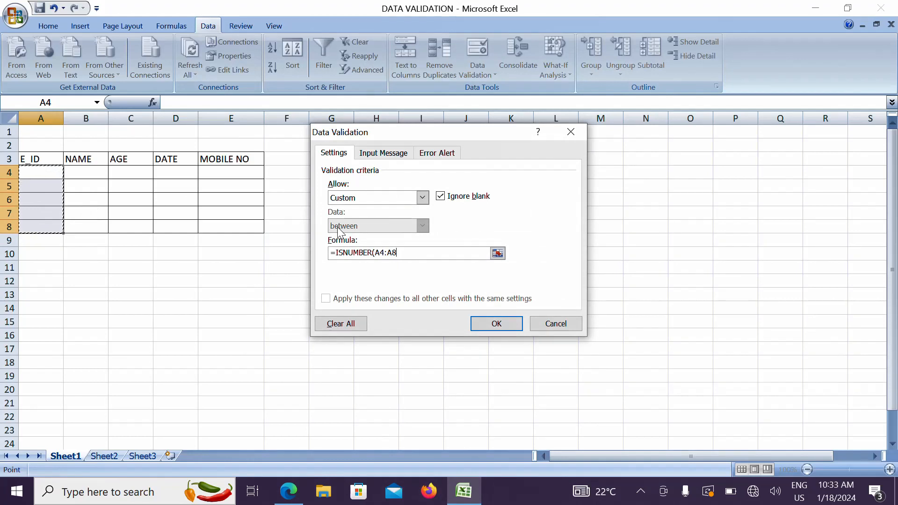
type(")")
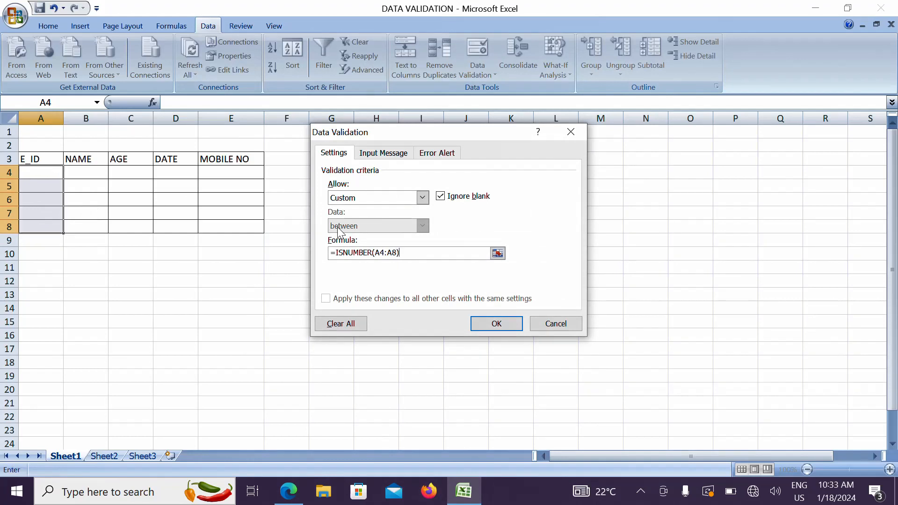
left_click(514, 327)
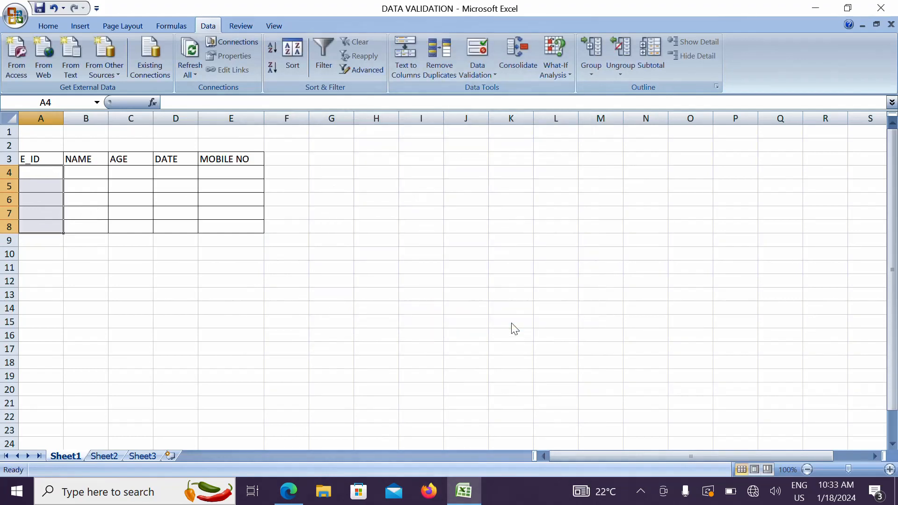
Enter the numeric test value 123 in cell A4 of the E_ID column.
left_click(51, 170)
type("123")
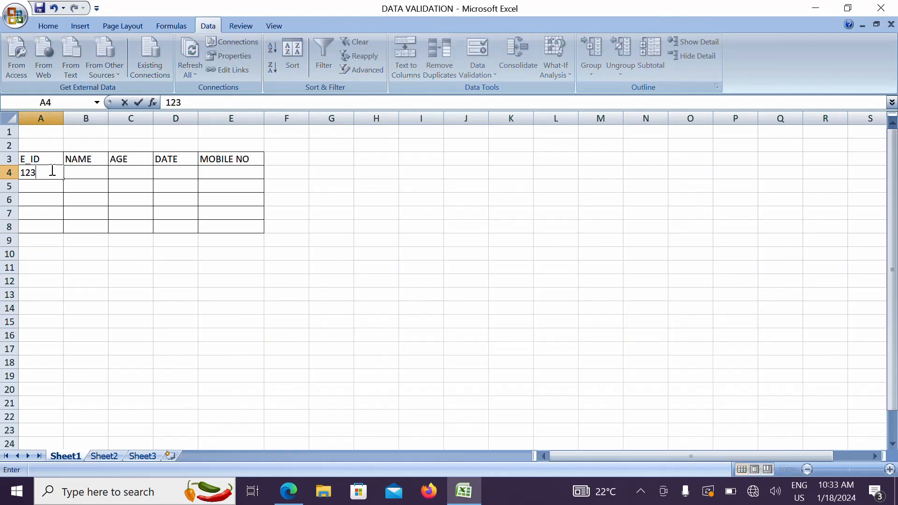
key("Return")
Try to enter the mixed value 124A in cell A5 and cancel the entry.
type("1")
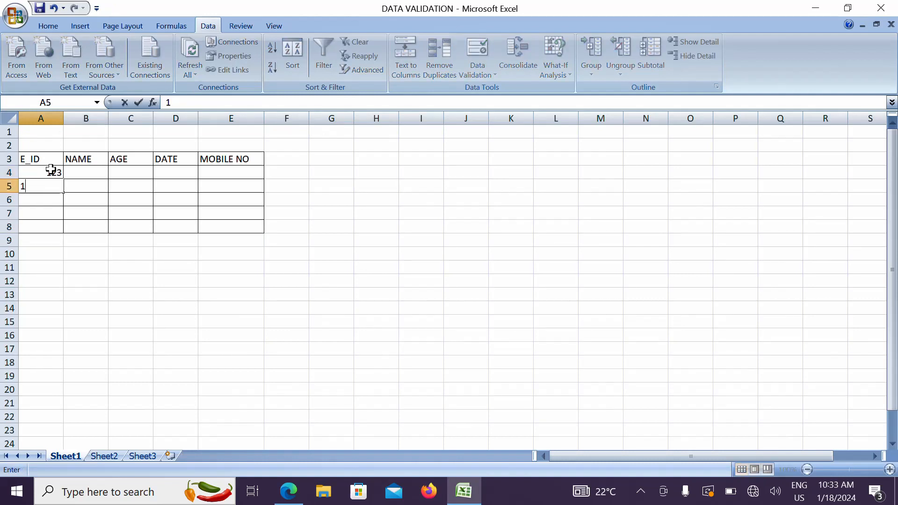
type("24A")
key("Return")
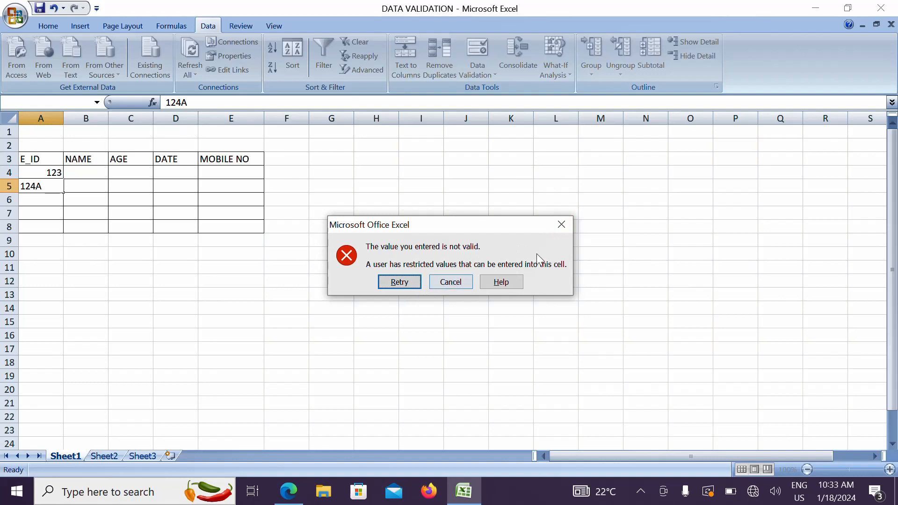
left_click(461, 281)
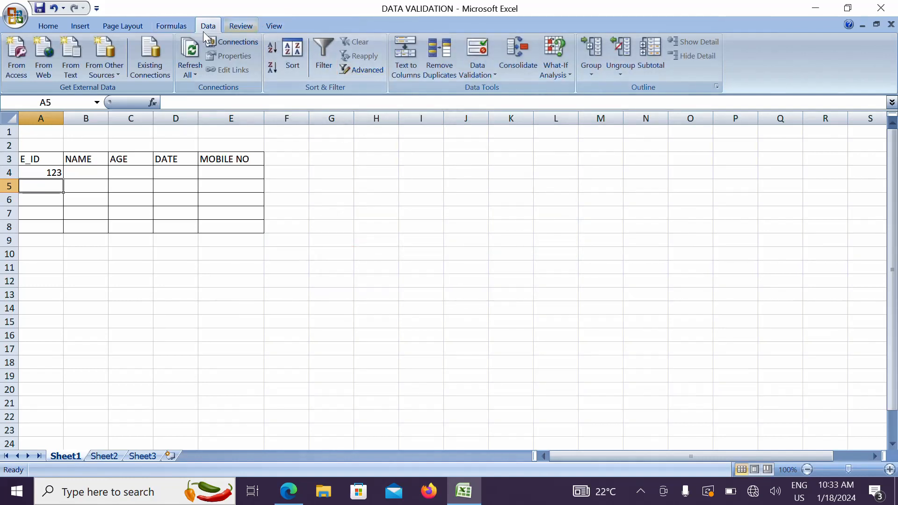
Set the title of the validation error alert for cells A4:A8 to "E_ID ERROR".
left_click(480, 74)
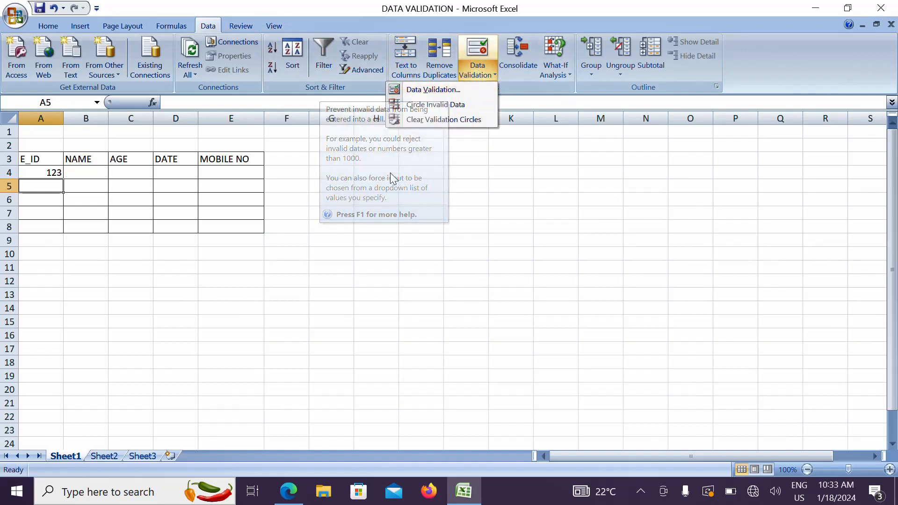
left_click(394, 192)
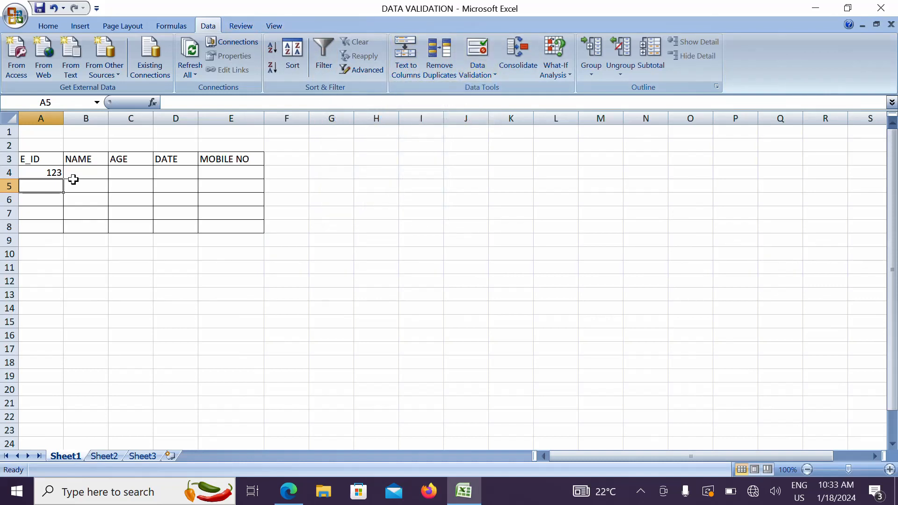
left_click_drag(60, 173, 58, 224)
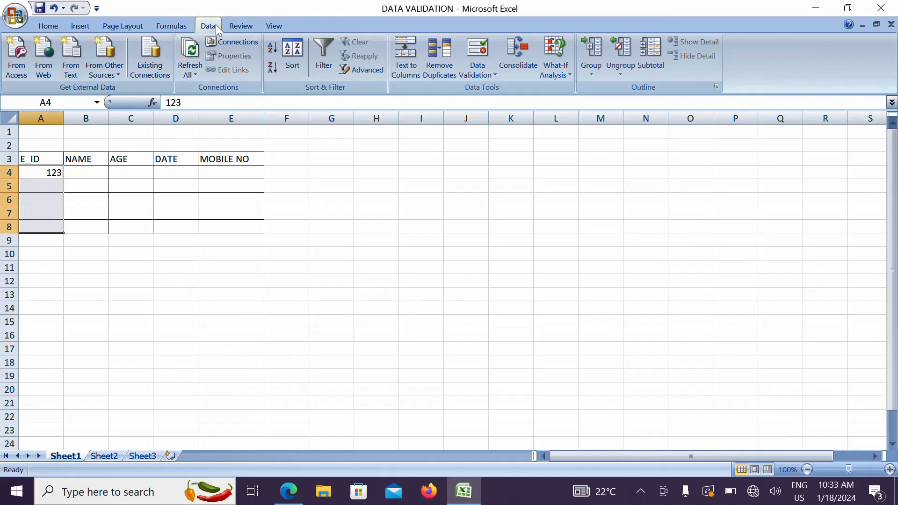
left_click(479, 55)
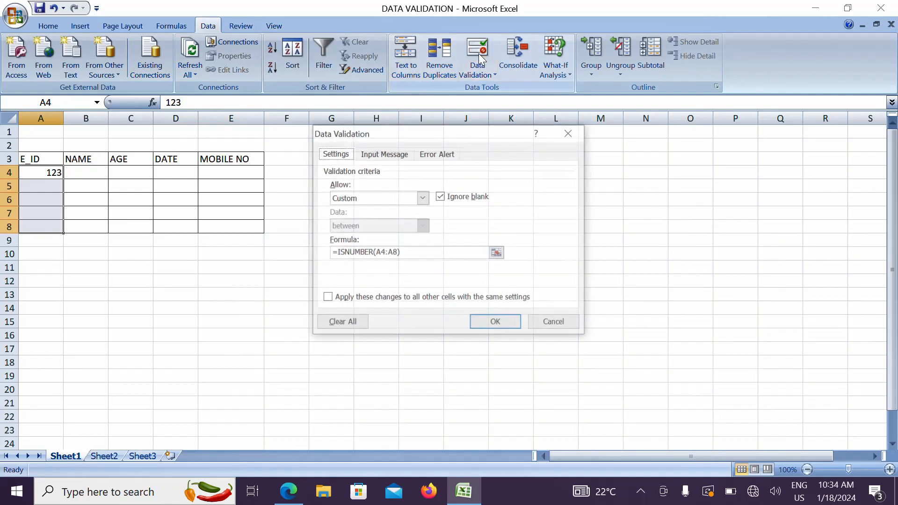
left_click(442, 158)
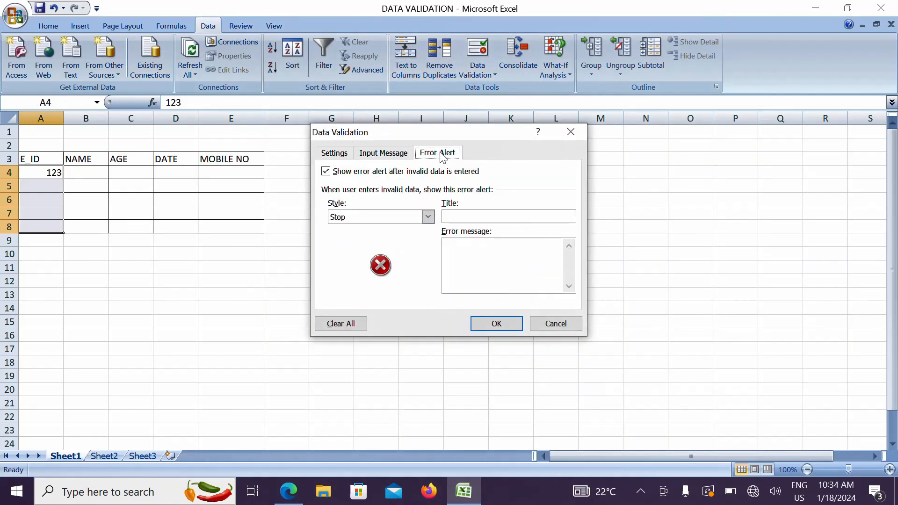
left_click(485, 215)
type("E_ID ERROR")
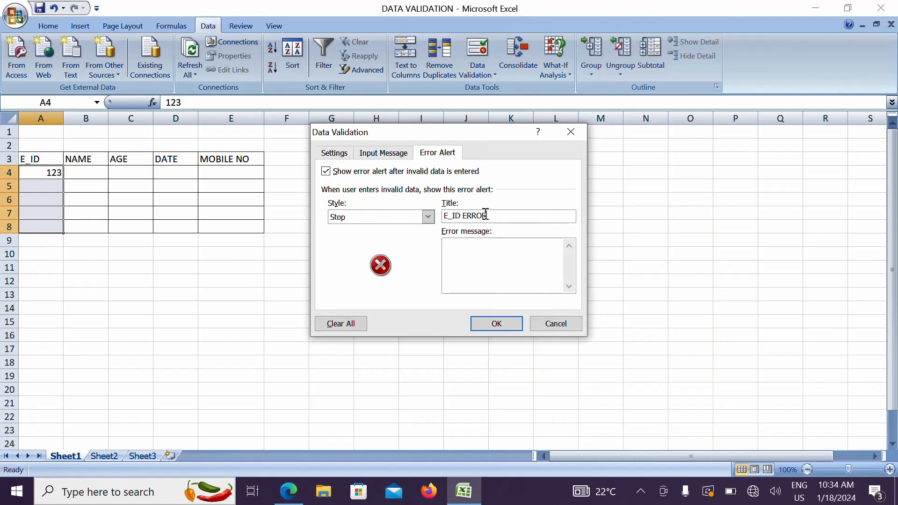
Set the alert's error message to "PLEASE ENTER ONLY NUMBER NOT TEXT" and apply the validation settings.
left_click(480, 252)
type("PLEASE ENTER ONL")
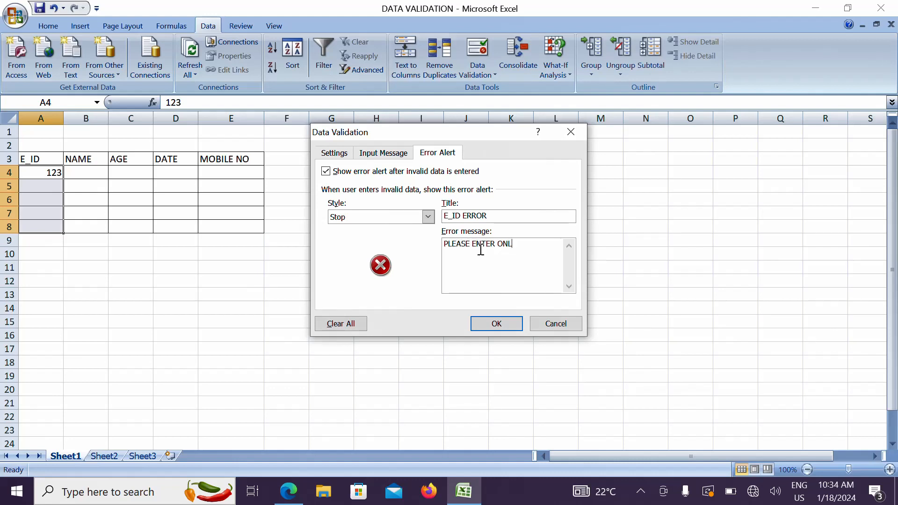
type("Y NUMBER")
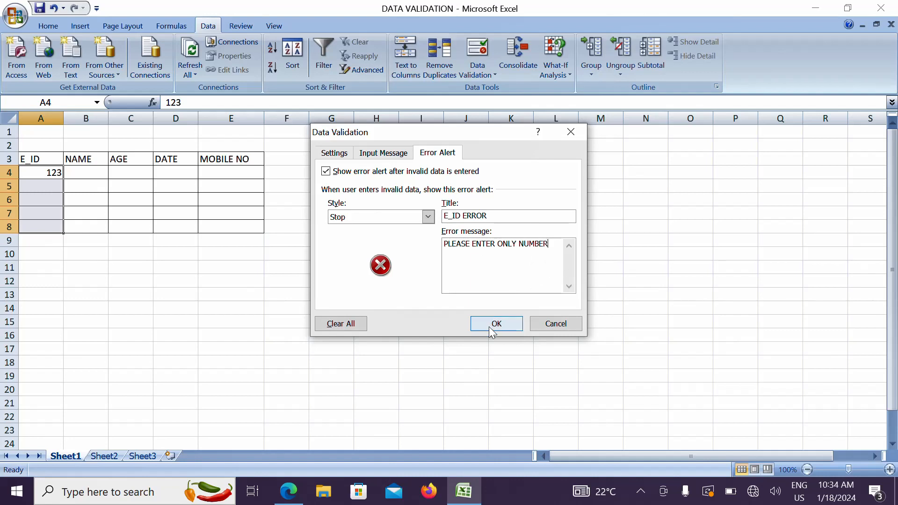
type("NOT TEXT")
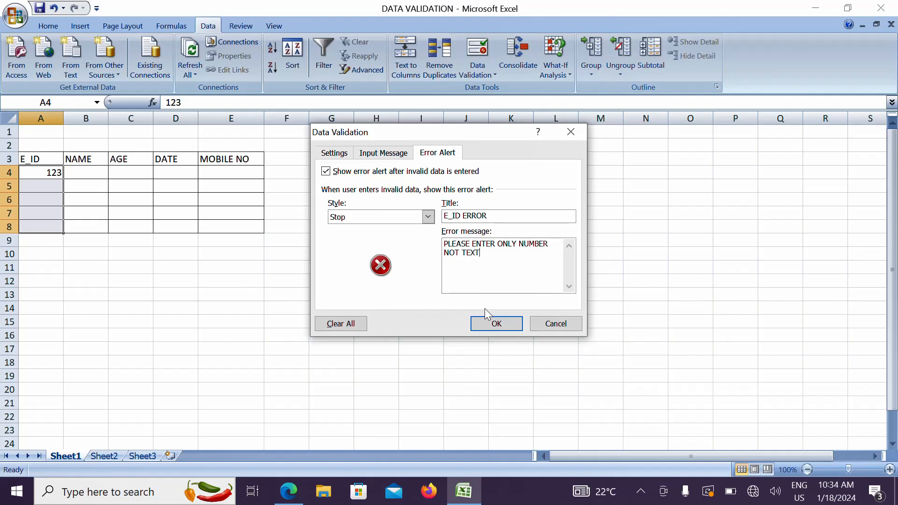
left_click(489, 323)
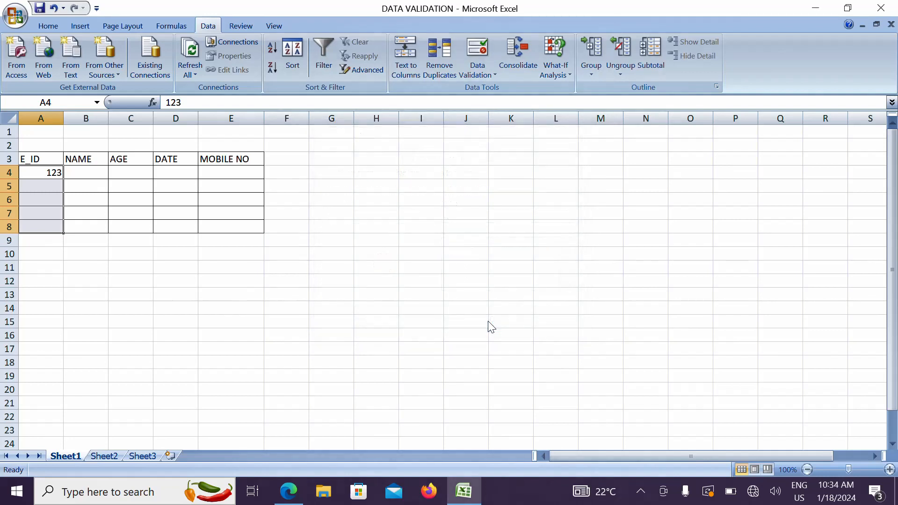
Test the E_ID error alert by trying to enter 124A in cell A5, and cancel the entry.
left_click(45, 189)
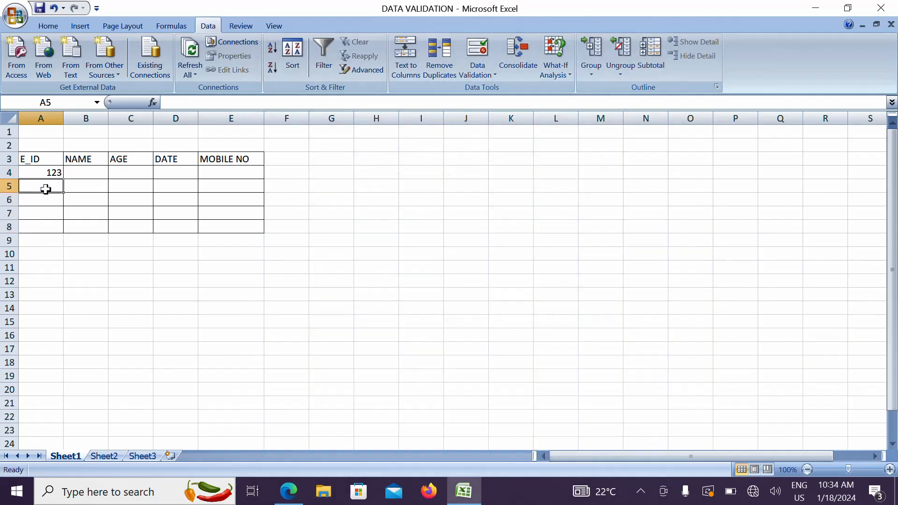
type("123")
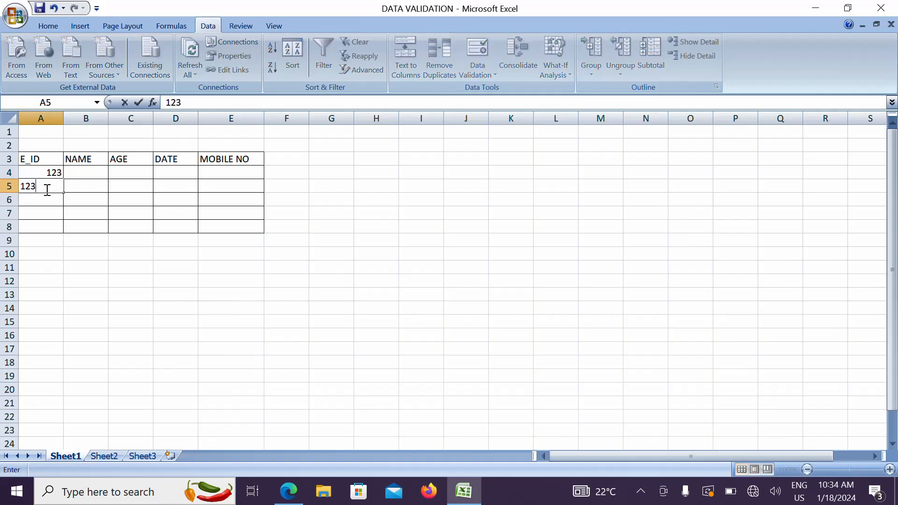
key("BackSpace")
type("4A")
key("Return")
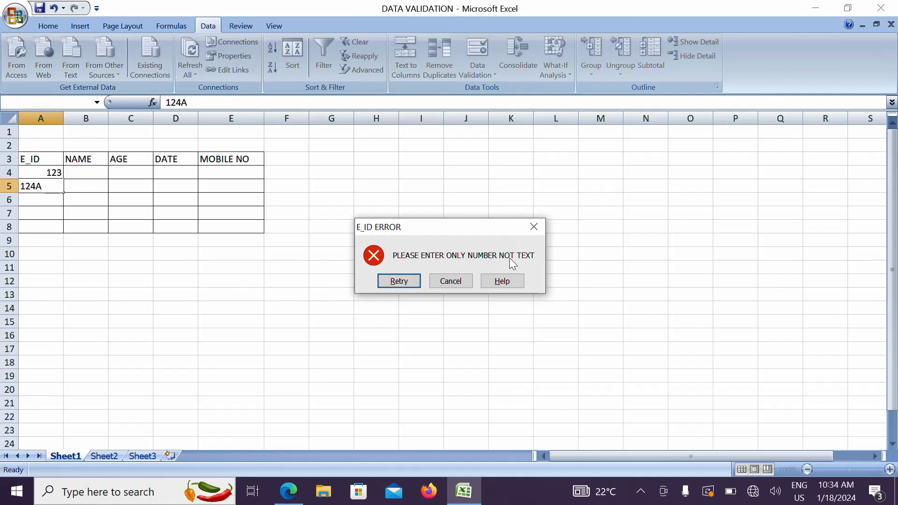
left_click(441, 285)
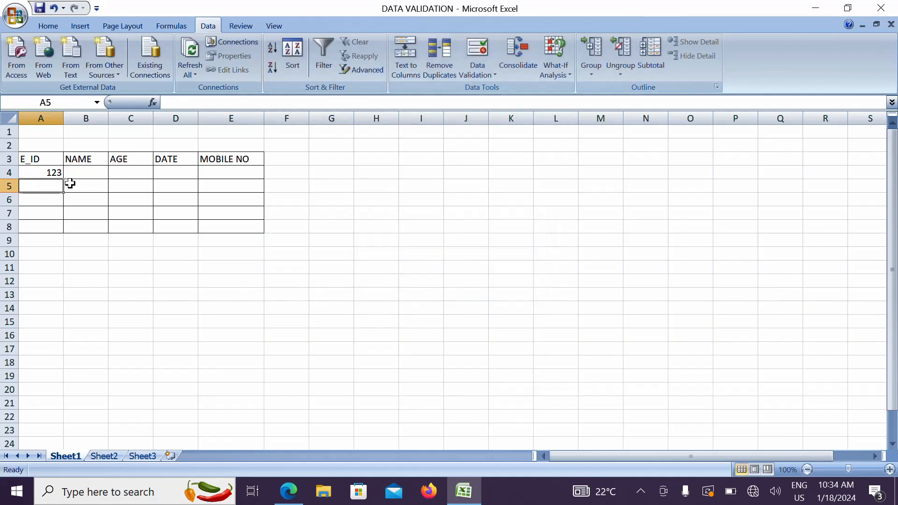
Open data validation for the AGE cells C4:C8 and allow only whole numbers.
left_click(129, 176)
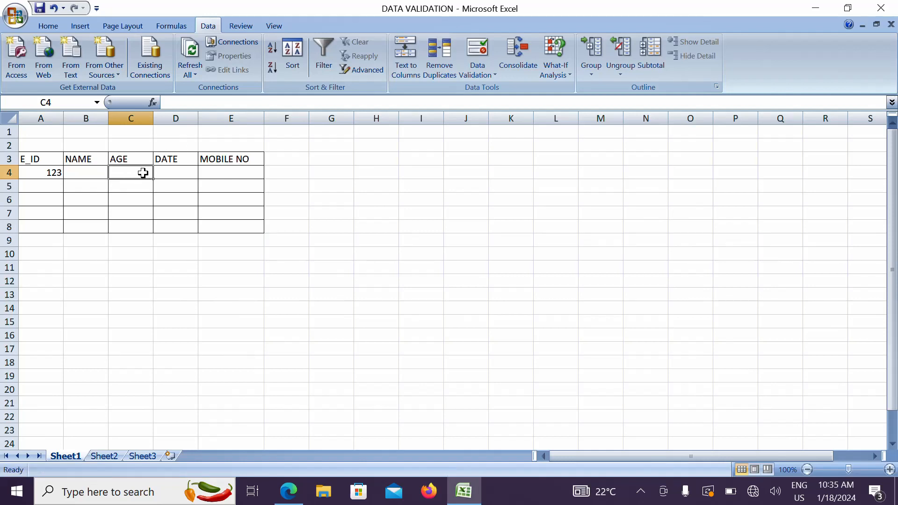
left_click_drag(142, 173, 146, 225)
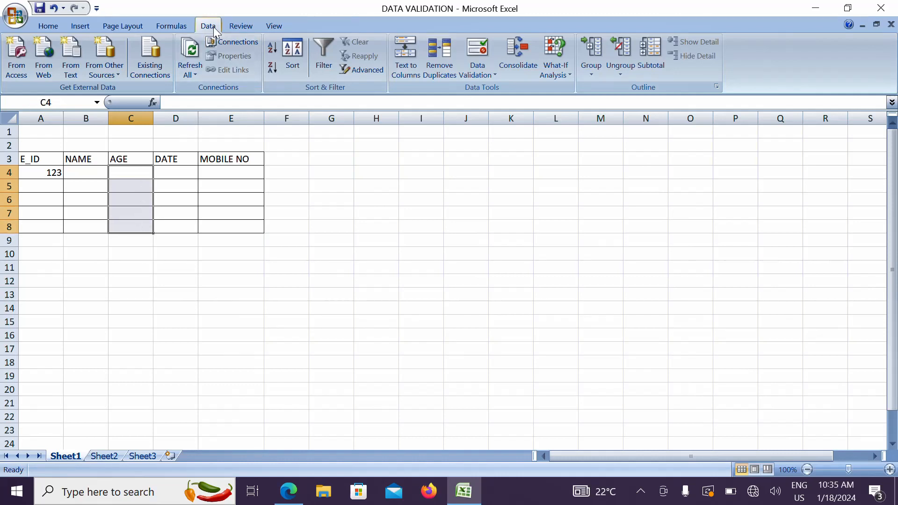
left_click(484, 65)
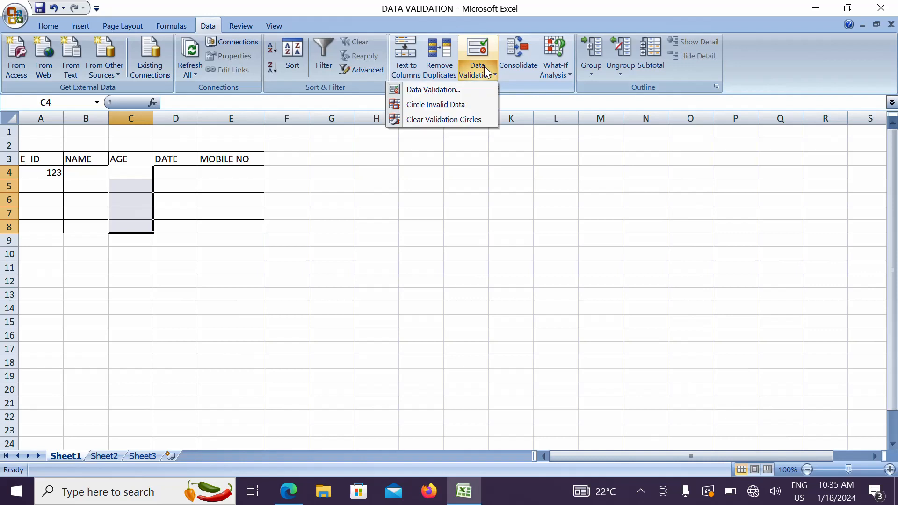
left_click(458, 89)
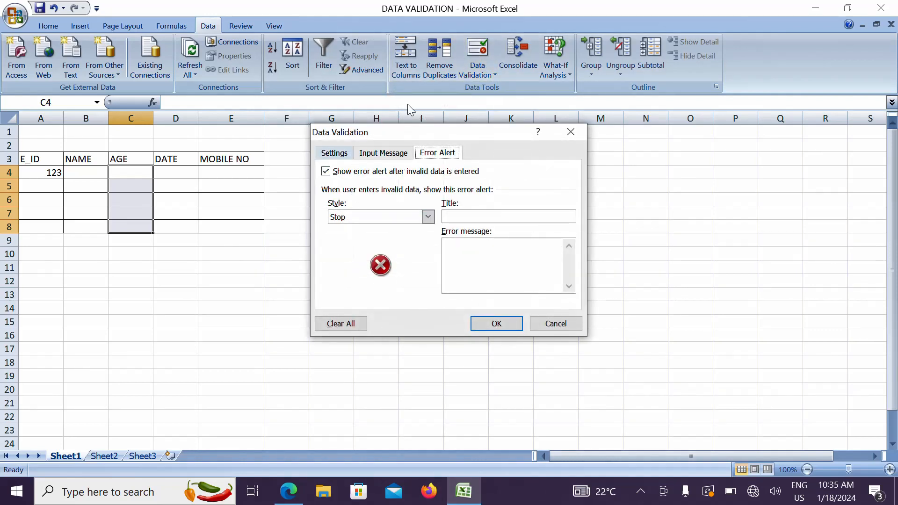
left_click(347, 153)
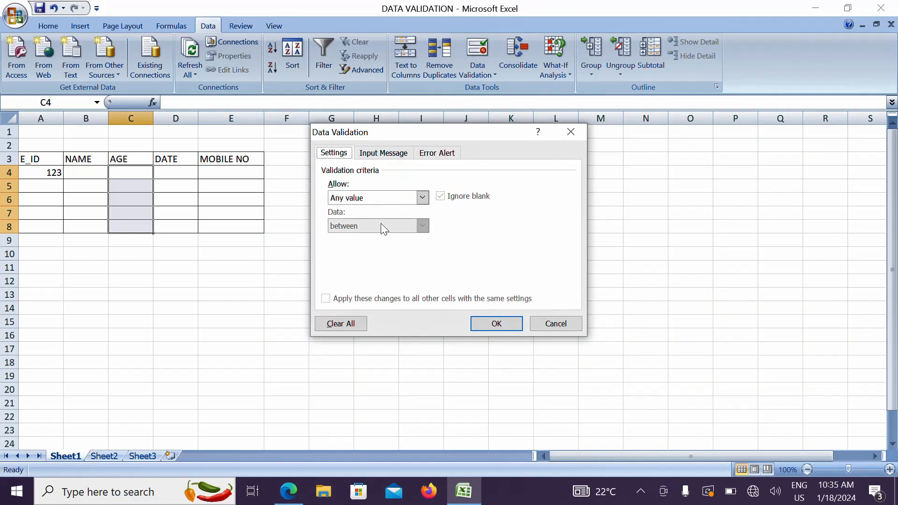
left_click(422, 198)
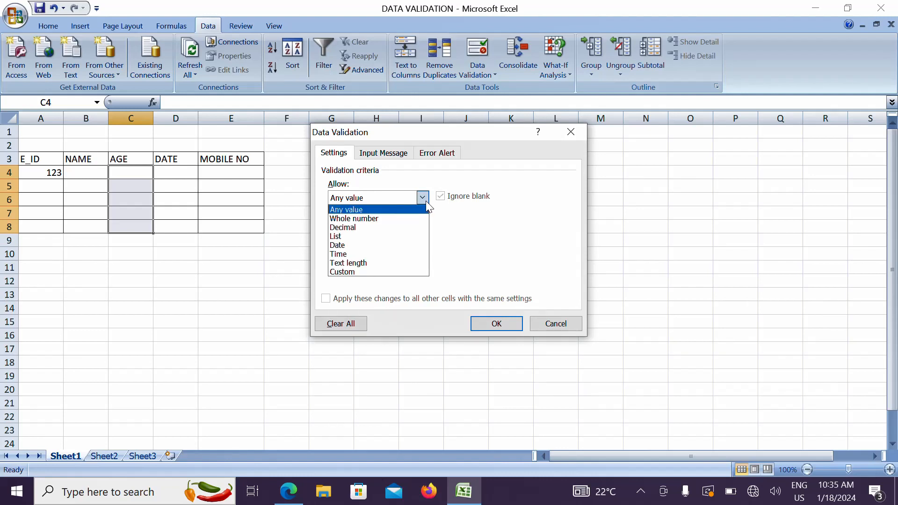
left_click(383, 219)
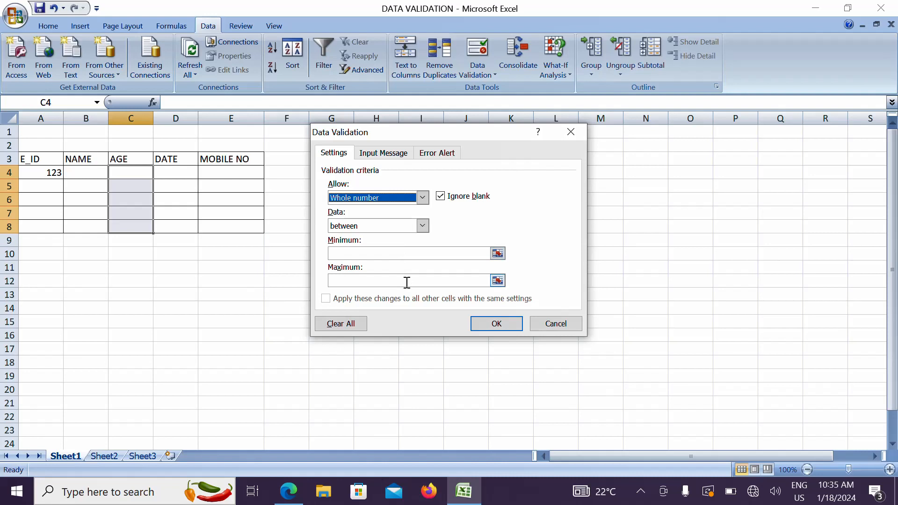
Set the allowed age range to a minimum of 18 and a maximum of 35, and apply the rule.
left_click(399, 256)
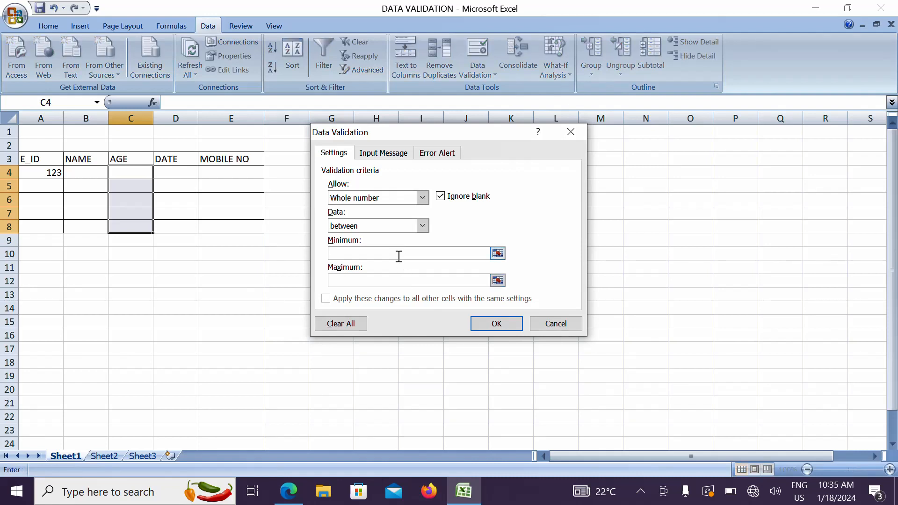
type("18")
left_click(386, 282)
type("35")
left_click(497, 323)
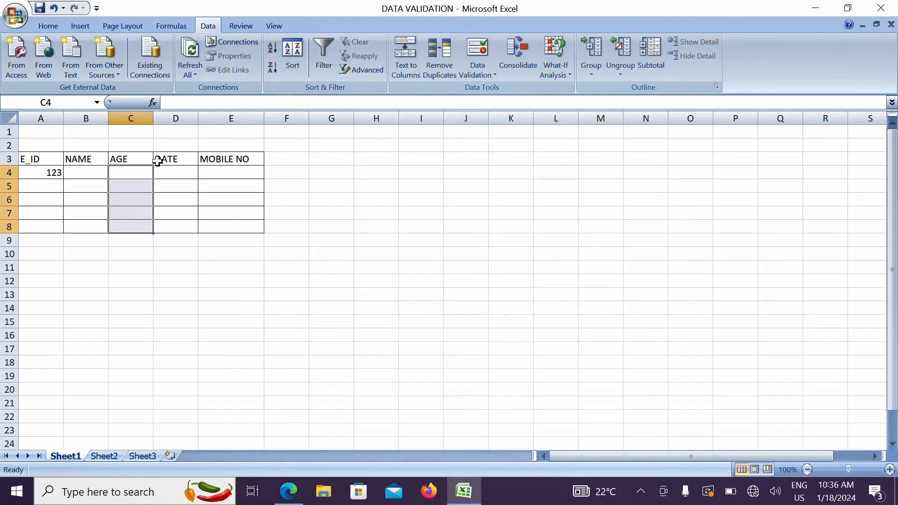
Enter the test ages 27 in cell C4 and 35 in cell C5.
left_click(149, 172)
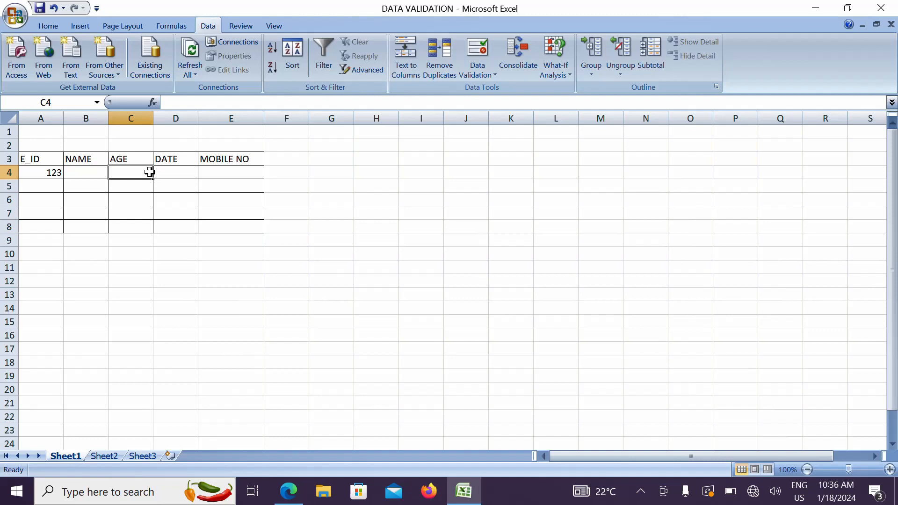
type("2")
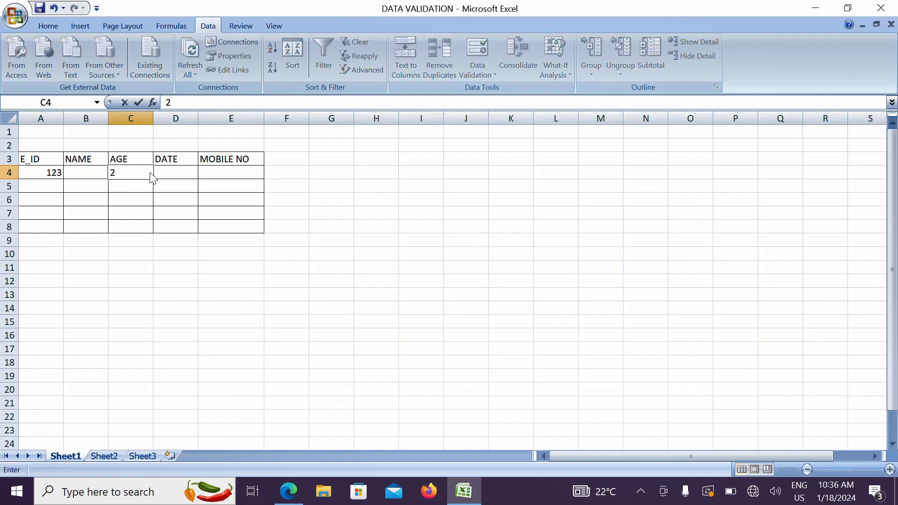
type("7")
key("Return")
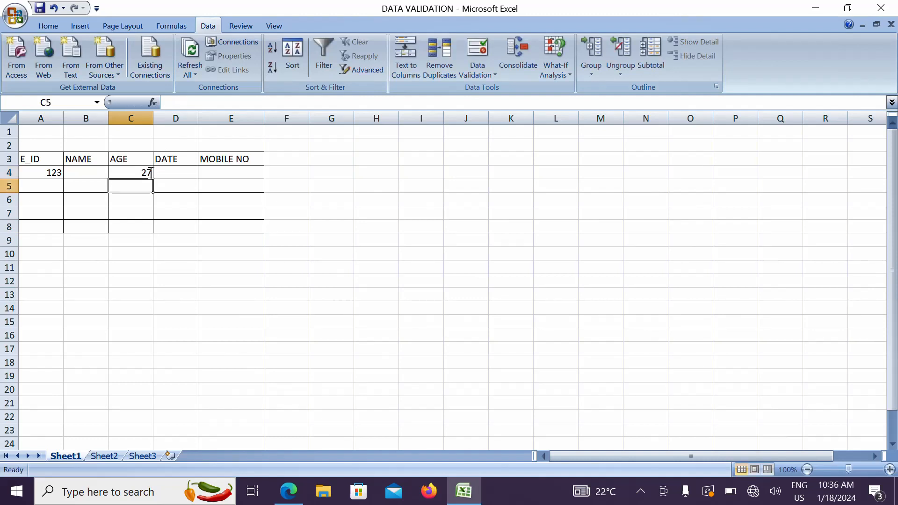
type("35")
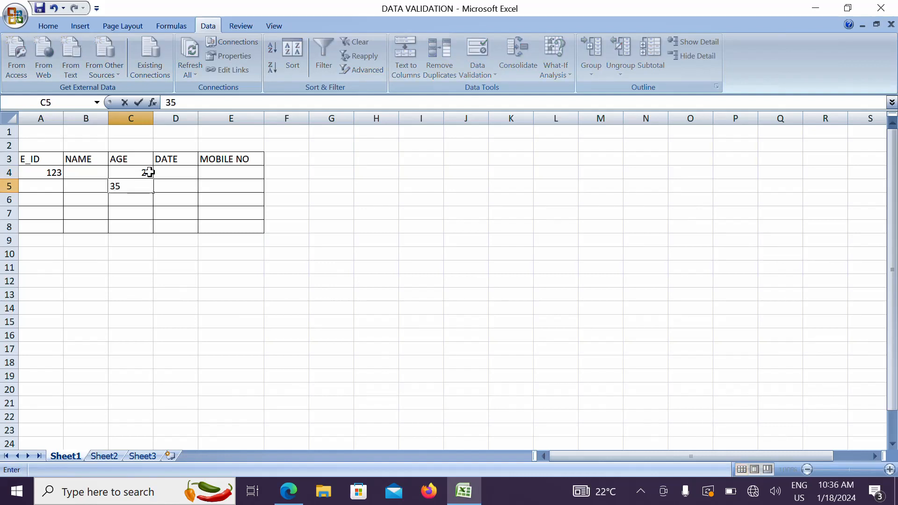
key("Return")
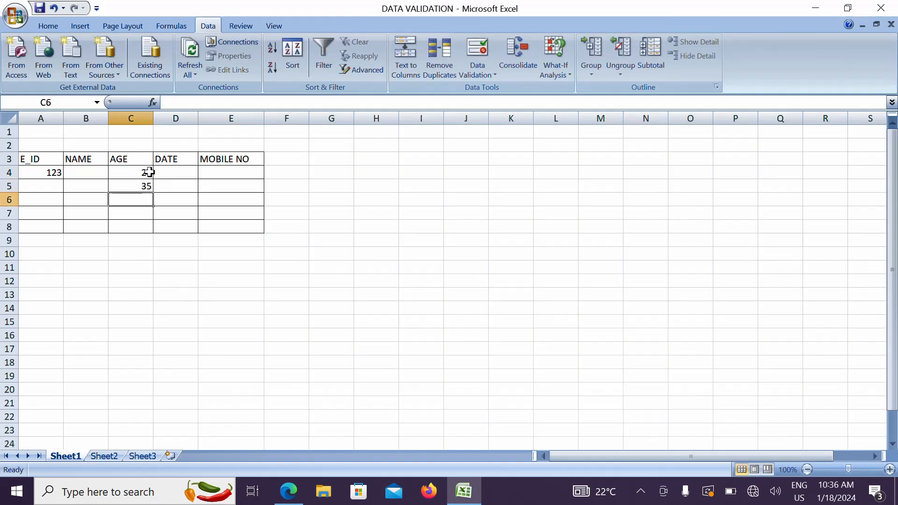
Try to enter the out-of-range ages 17 and 56 in cell C6, cancelling each entry.
type("17")
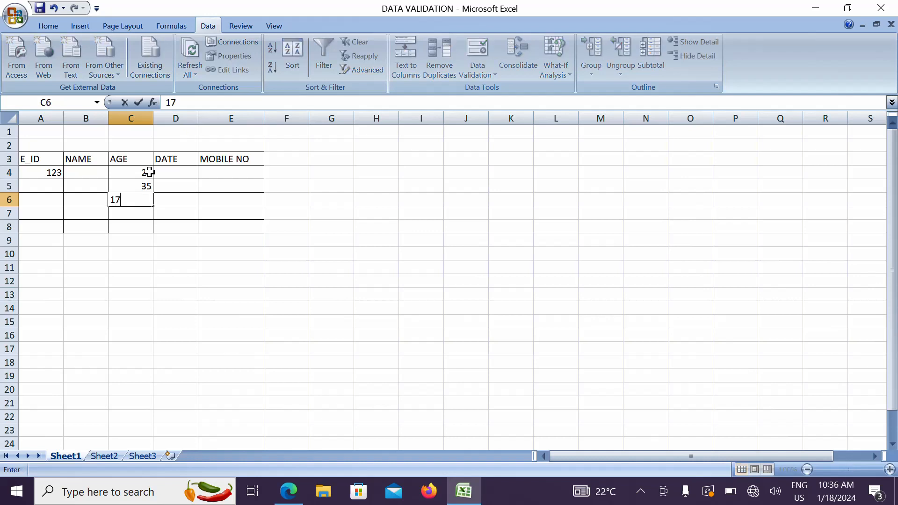
key("Return")
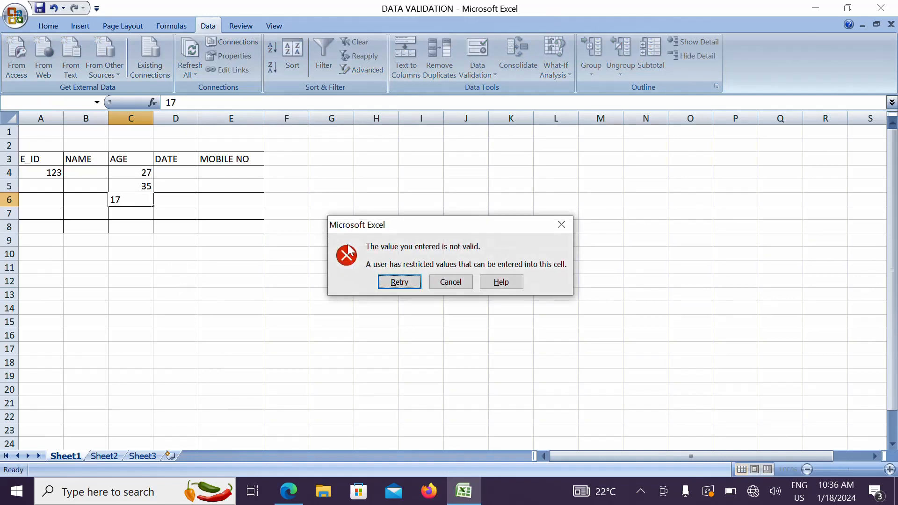
left_click(448, 283)
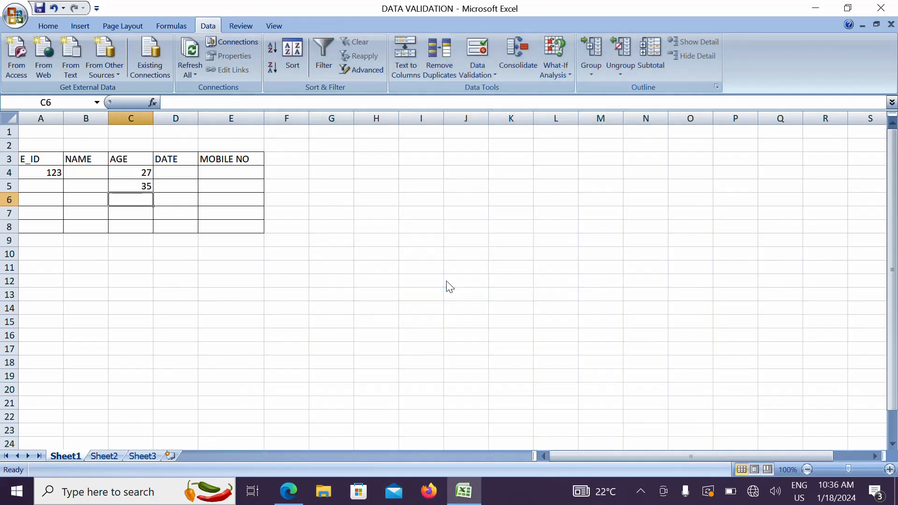
type("56")
key("Return")
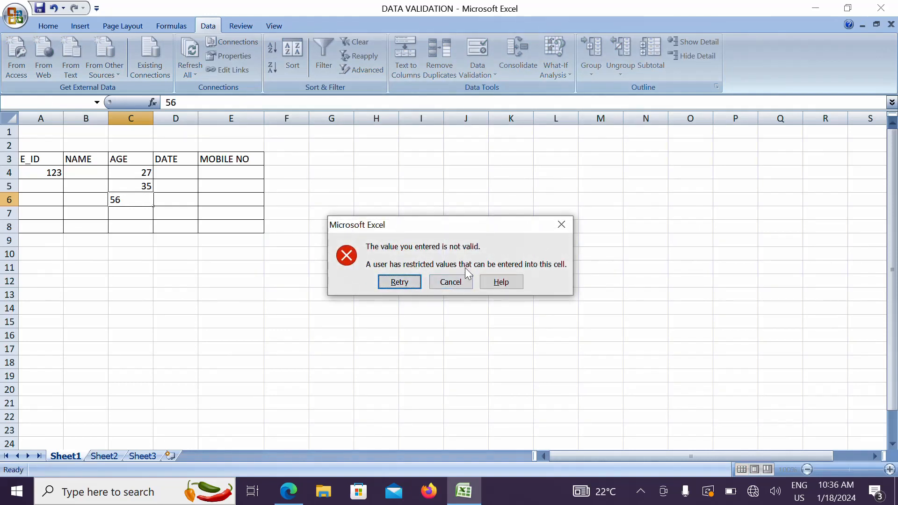
left_click(437, 279)
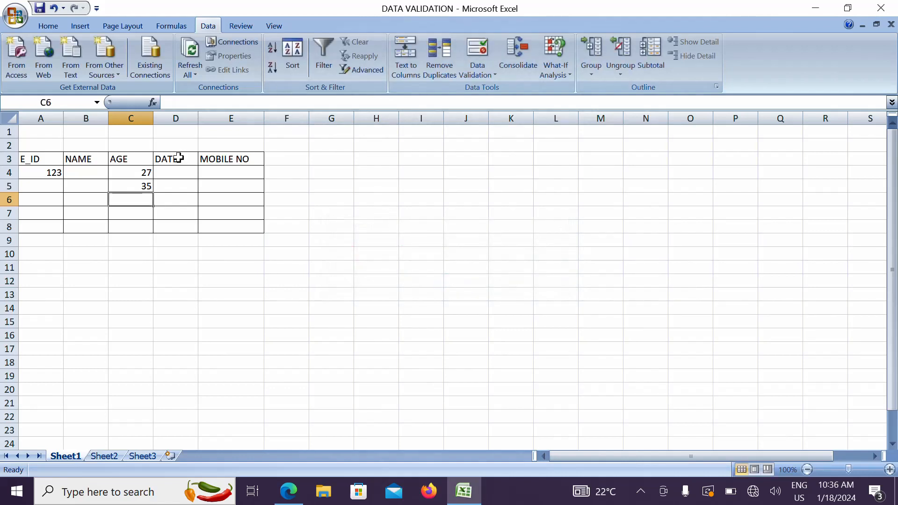
Set the title of the validation error alert for the AGE cells C4:C8 to "AGE ERROR".
left_click(145, 171)
left_click_drag(145, 172, 147, 224)
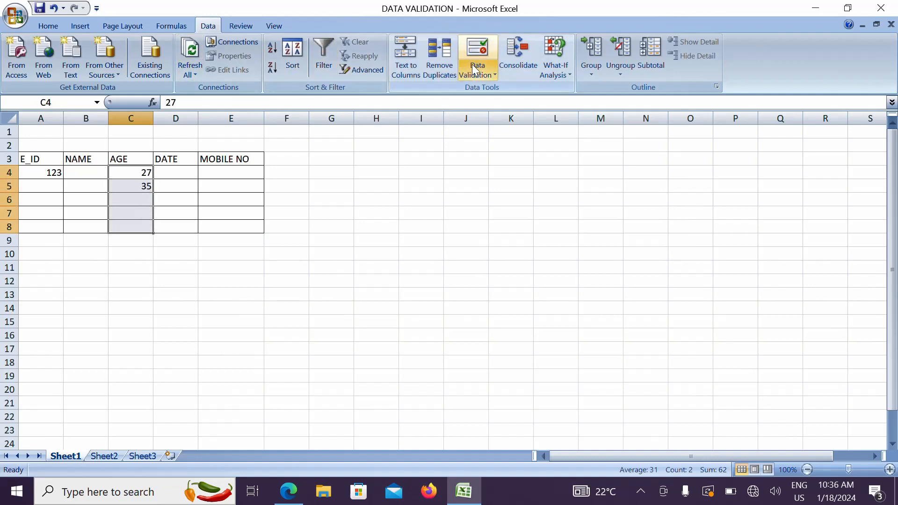
left_click(486, 75)
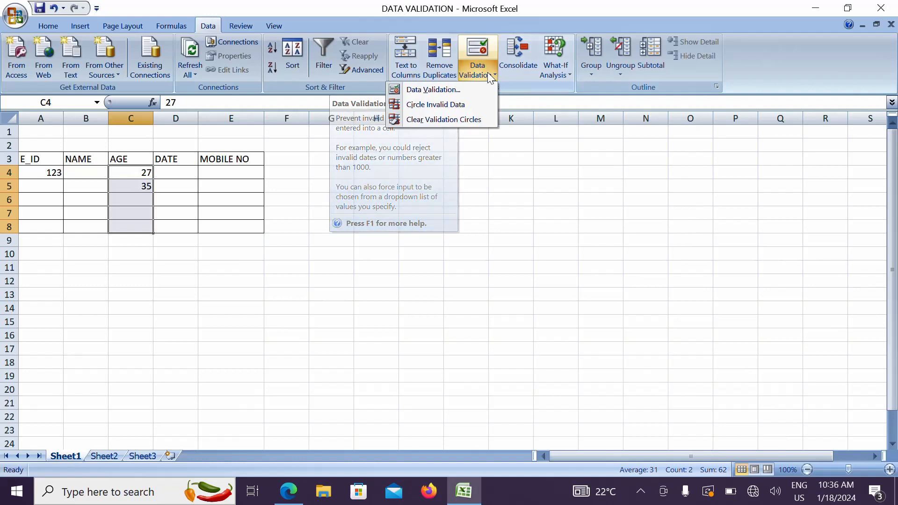
left_click(459, 91)
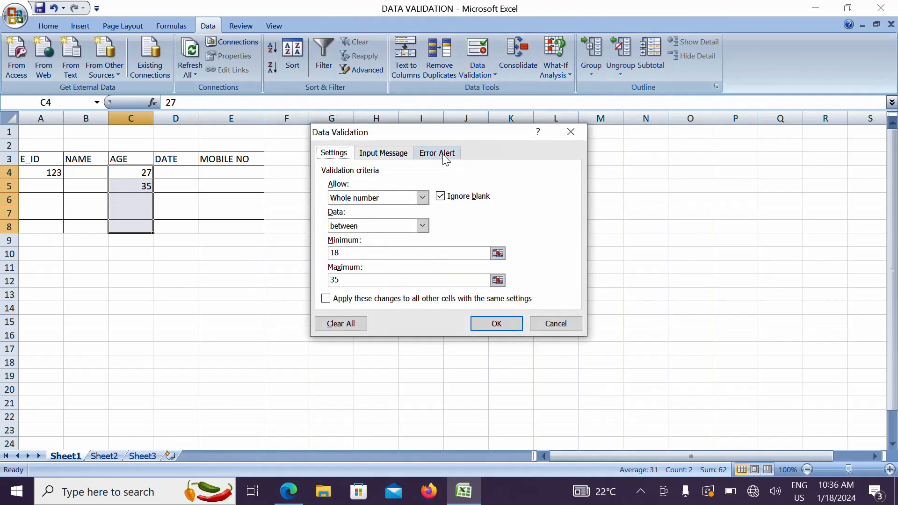
left_click(445, 157)
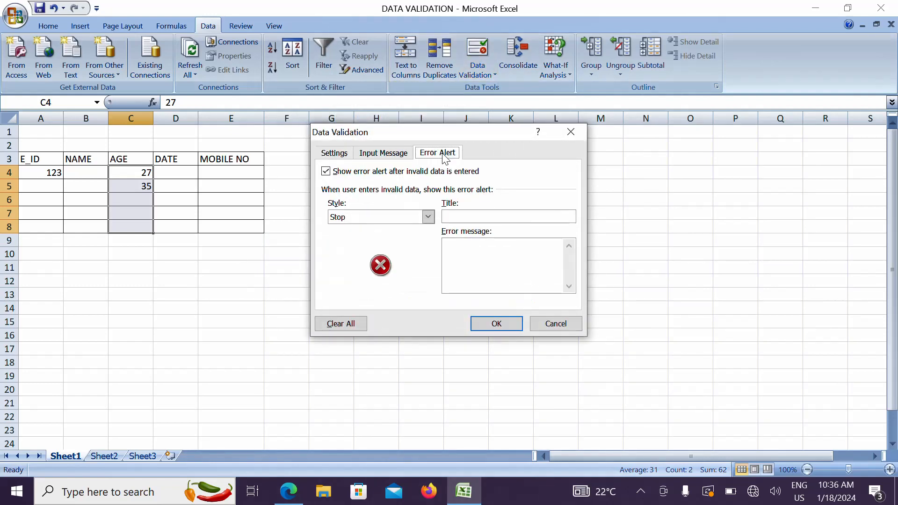
left_click(498, 219)
type("AGE ERROR")
Set the alert's error message to "PLEASE ENTER AGE BETWEEN 18 TO 35" and apply the validation settings.
left_click(500, 248)
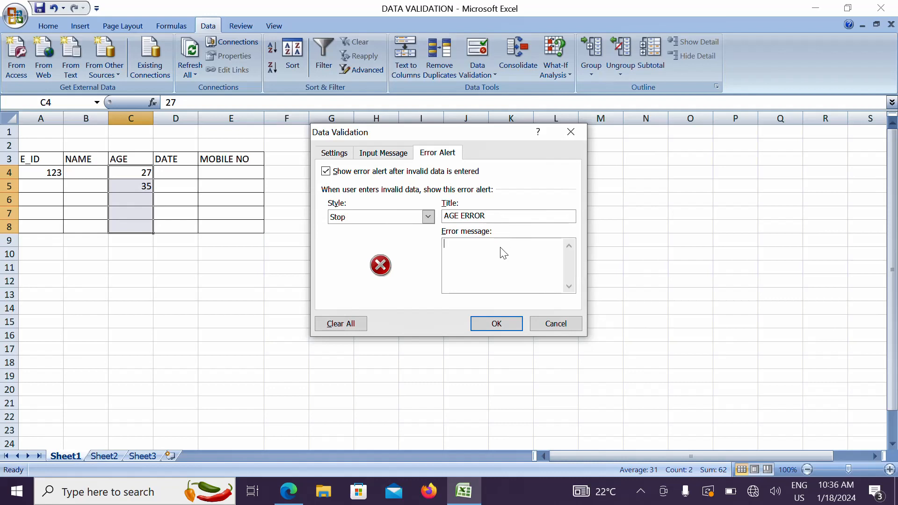
type("PLEASE ENTER AGE BETWEEN 1")
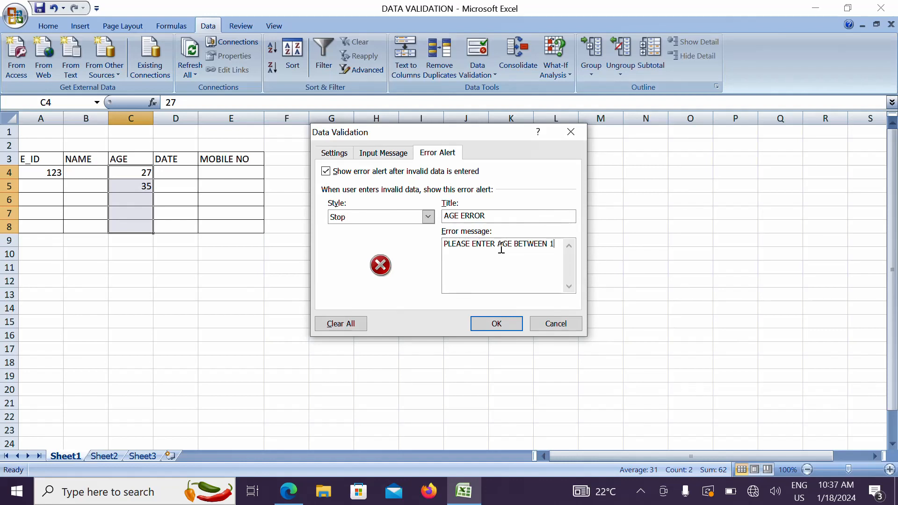
type("8 TO 35")
left_click(496, 329)
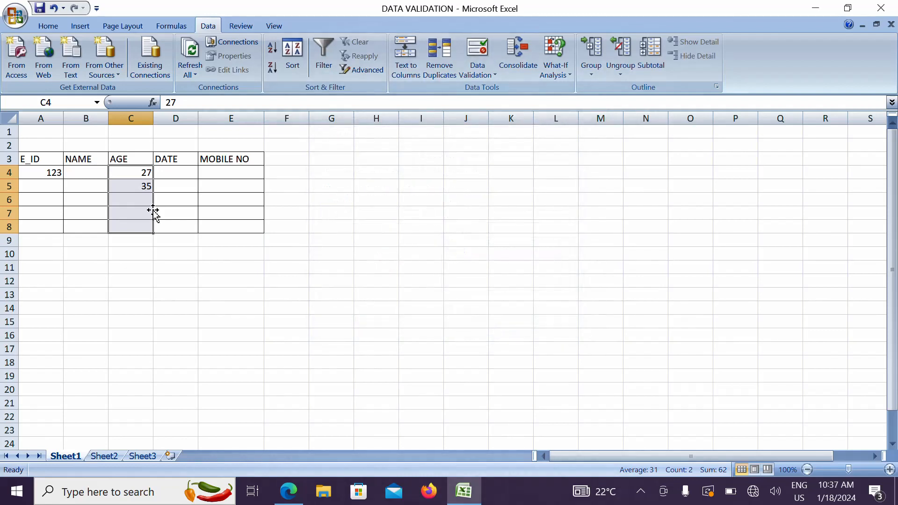
Test the custom age alert by trying to enter 56 in cell C6, and cancel the entry.
left_click(137, 201)
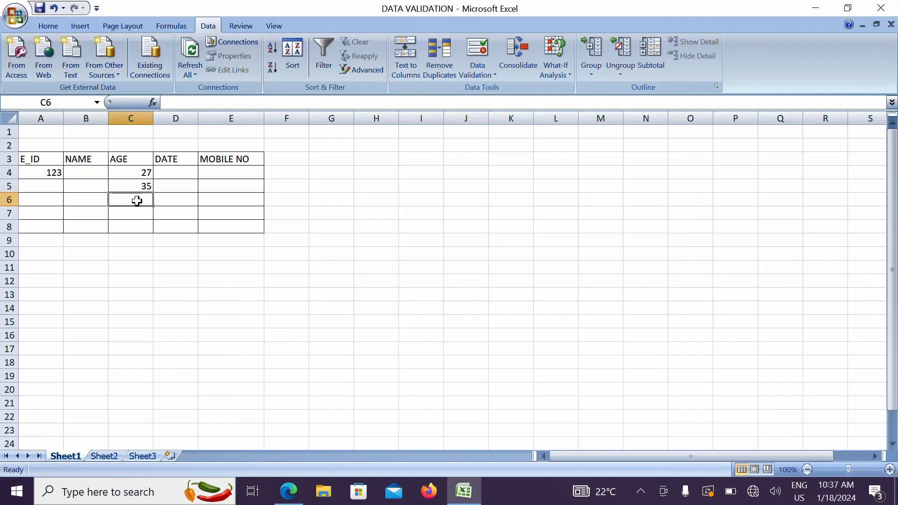
type("56")
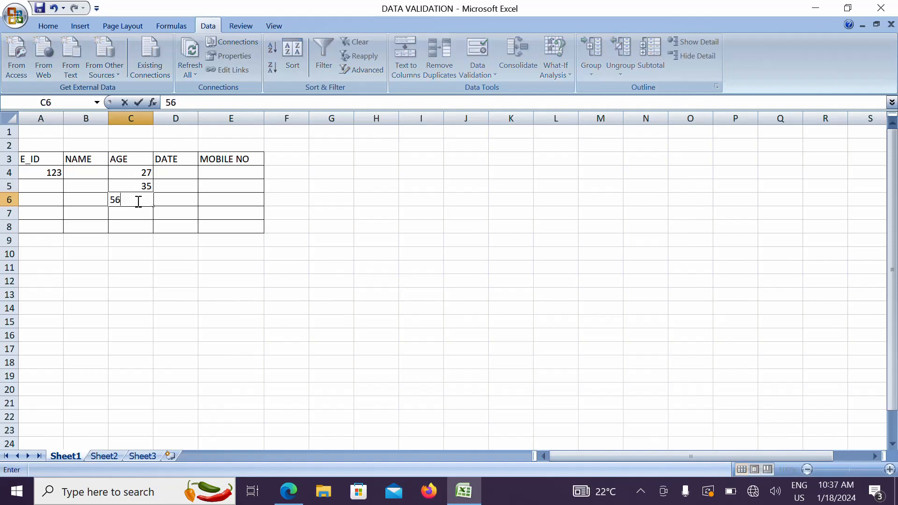
key("Return")
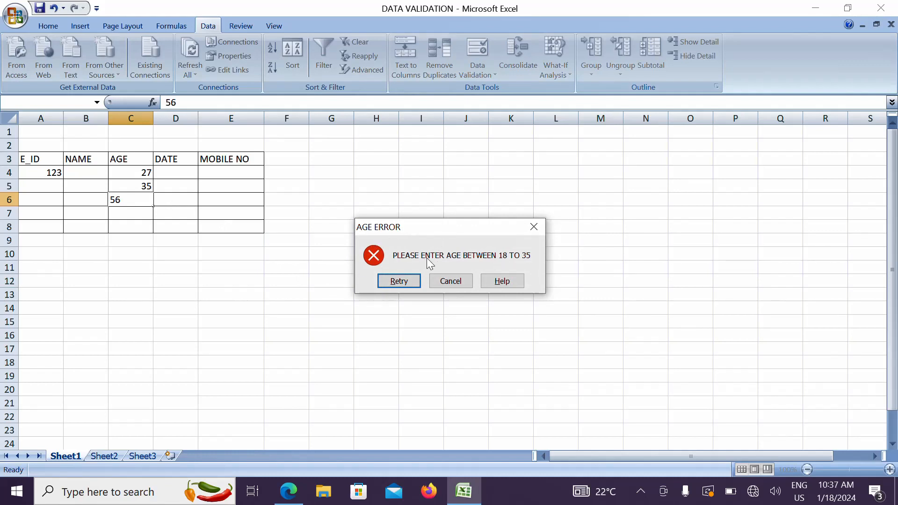
left_click(450, 280)
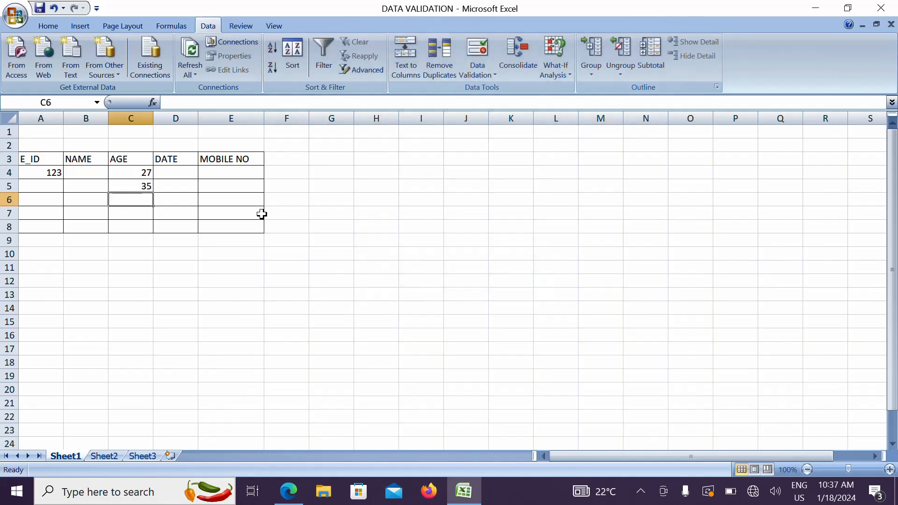
Restrict the MOBILE NO cells E4:E8 with data validation allowing a text length between 10 and 10.
left_click(247, 174)
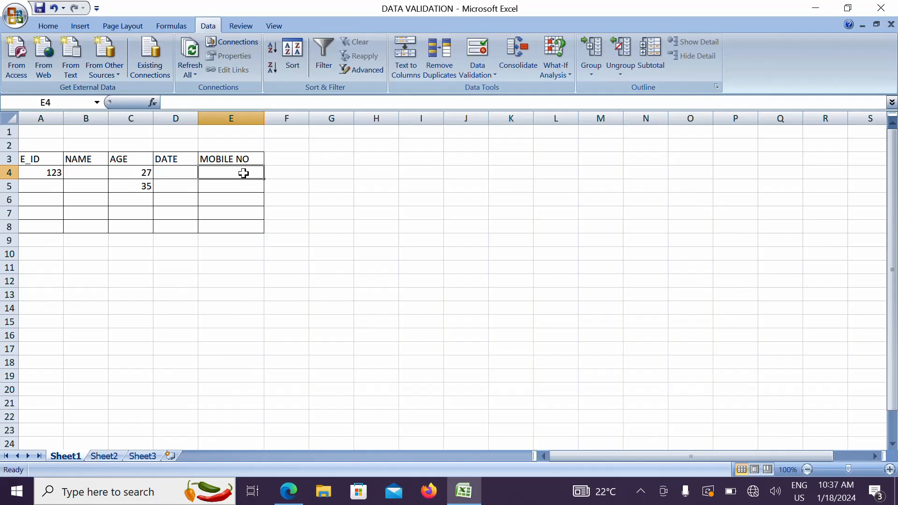
left_click_drag(243, 172, 252, 231)
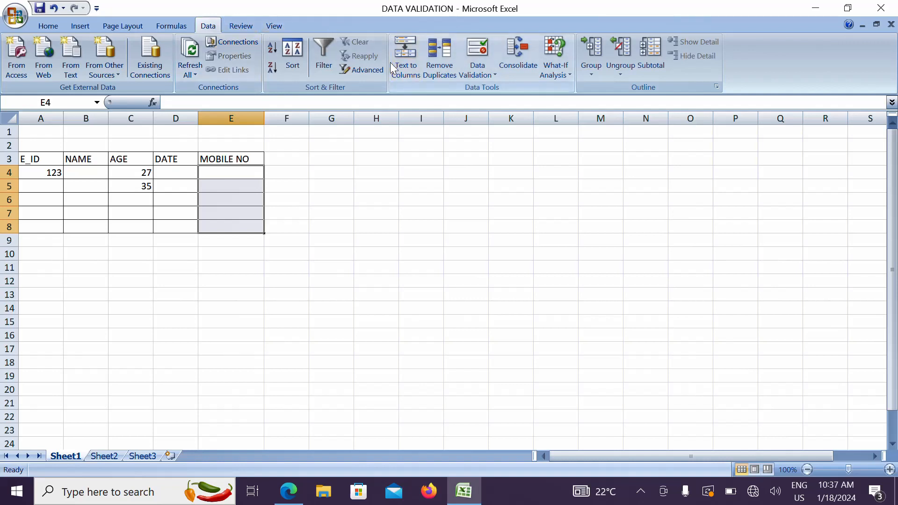
left_click(473, 74)
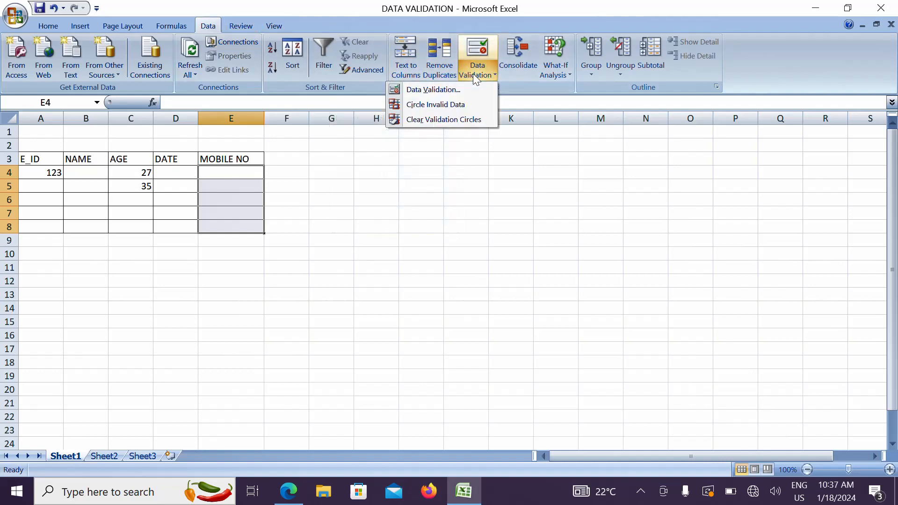
left_click(453, 91)
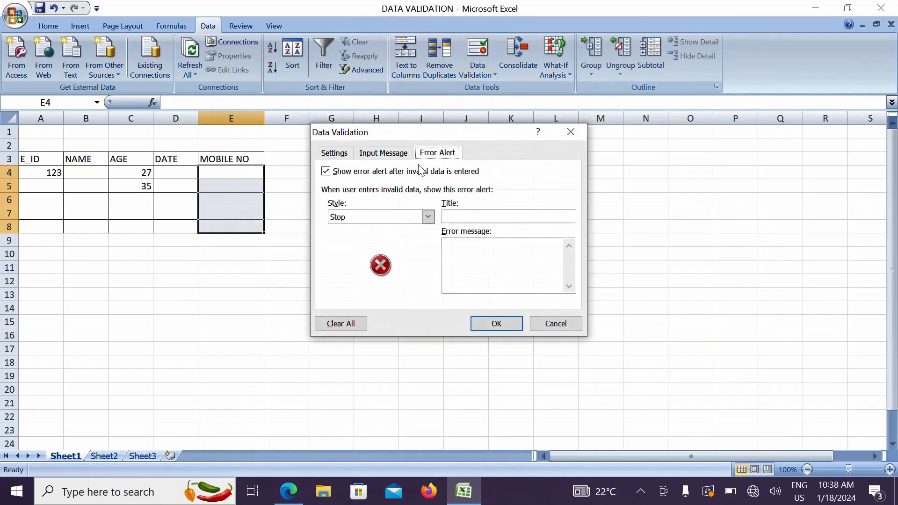
left_click(344, 155)
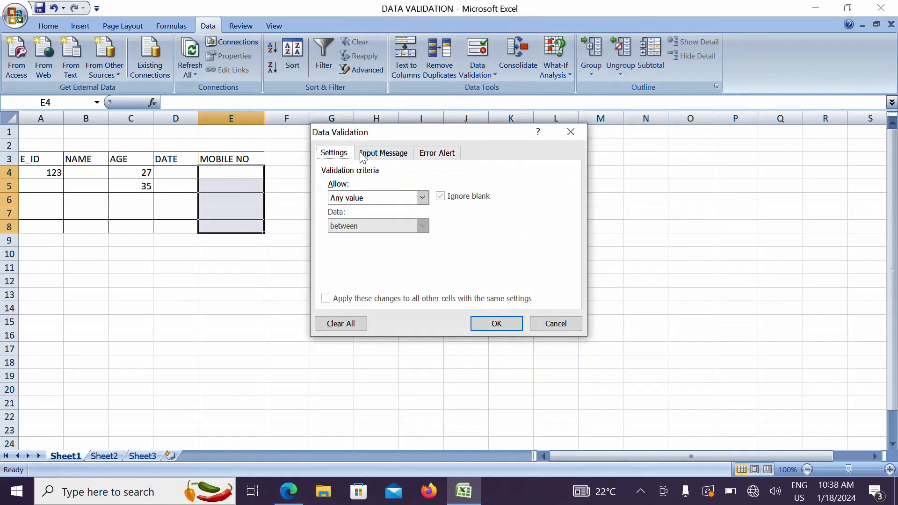
left_click(422, 198)
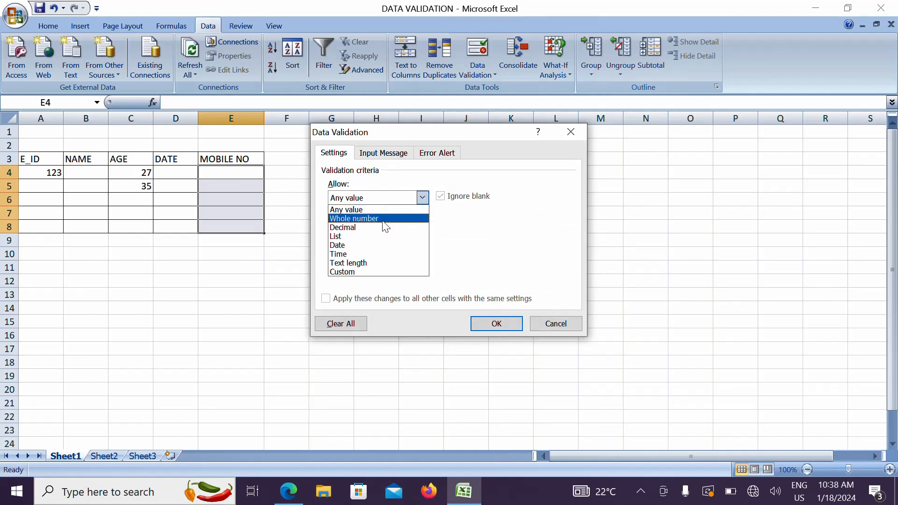
left_click(372, 265)
left_click(426, 254)
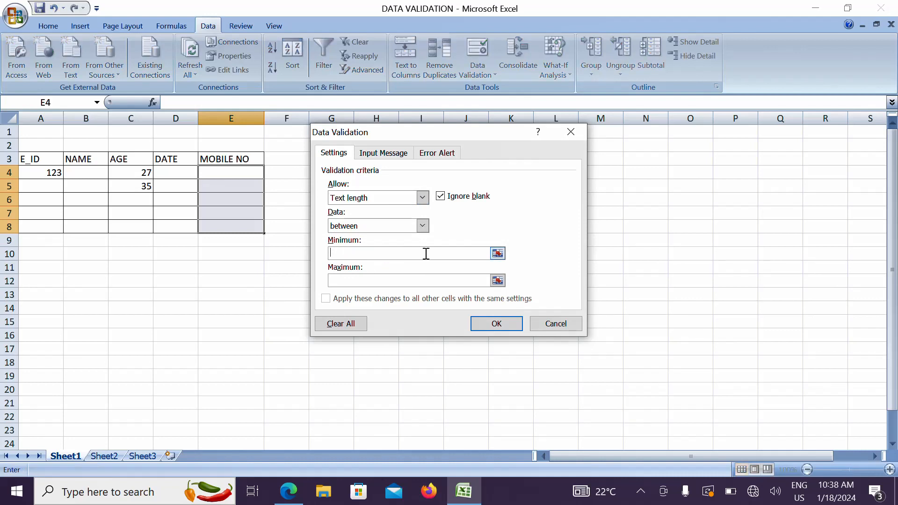
type("10")
left_click(396, 282)
type("10")
left_click(488, 322)
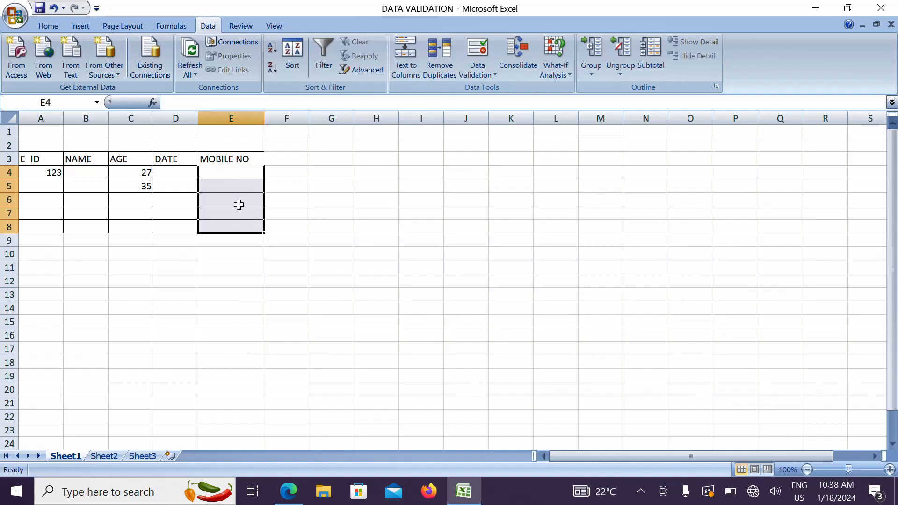
Enter a ten-digit mobile number in cell E4 and check the entry.
left_click(246, 170)
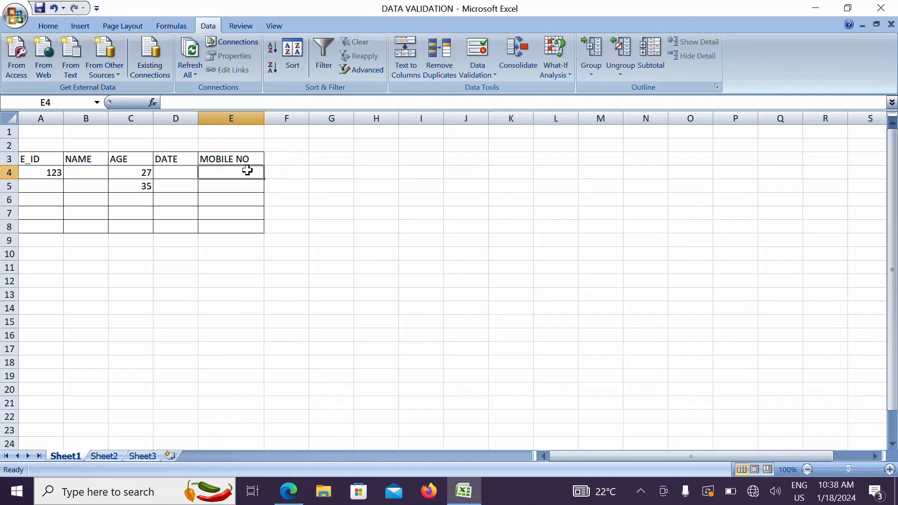
type("1")
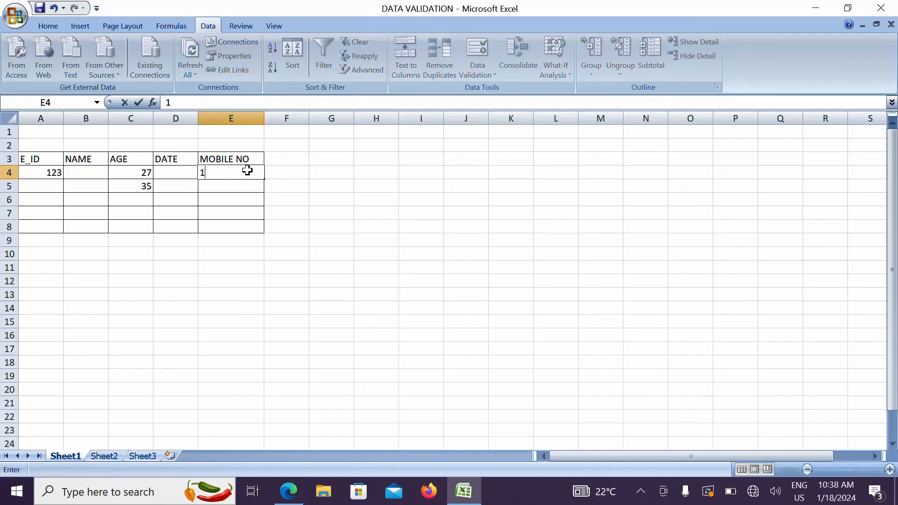
type("23456781")
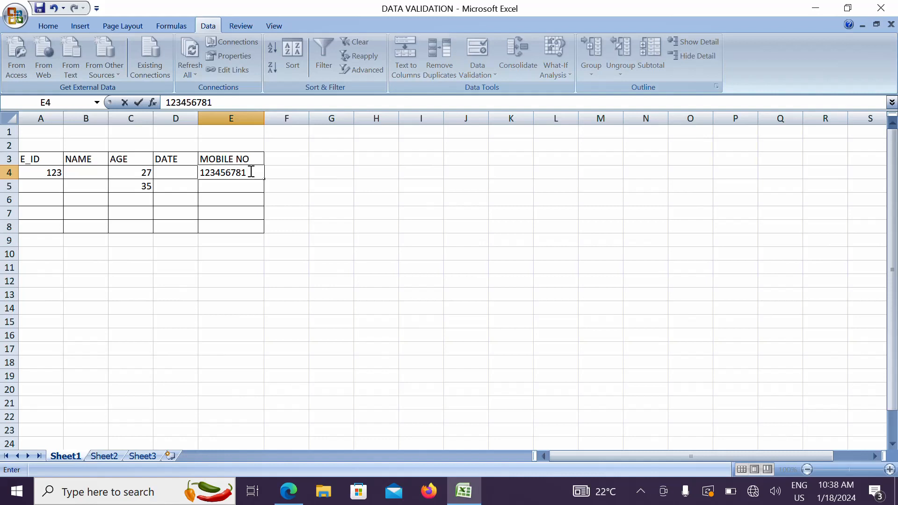
type("2")
key("Return")
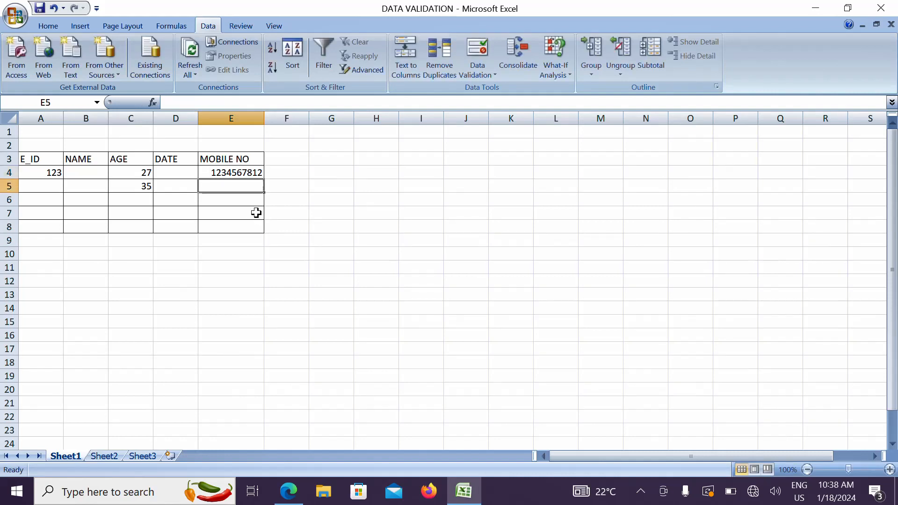
left_click(239, 173)
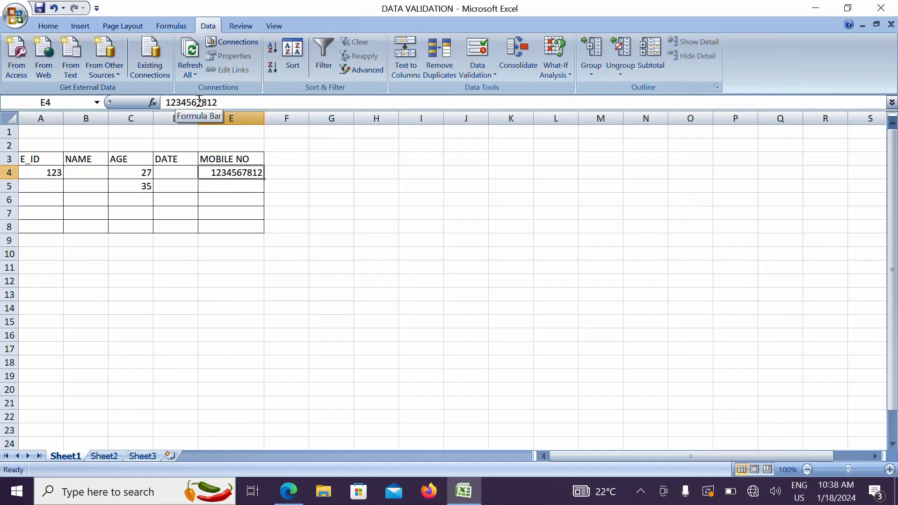
Try to enter a twelve-digit mobile number in cell E5, and cancel the entry.
left_click(239, 185)
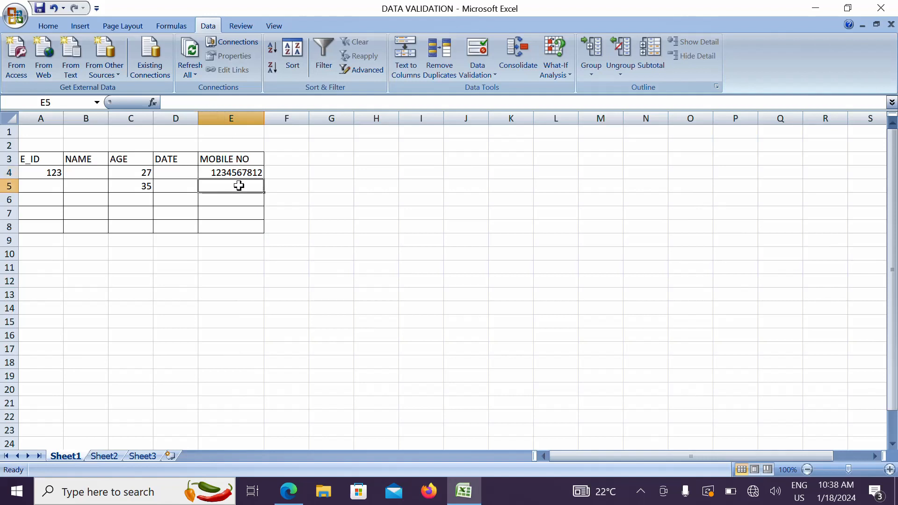
type("12345")
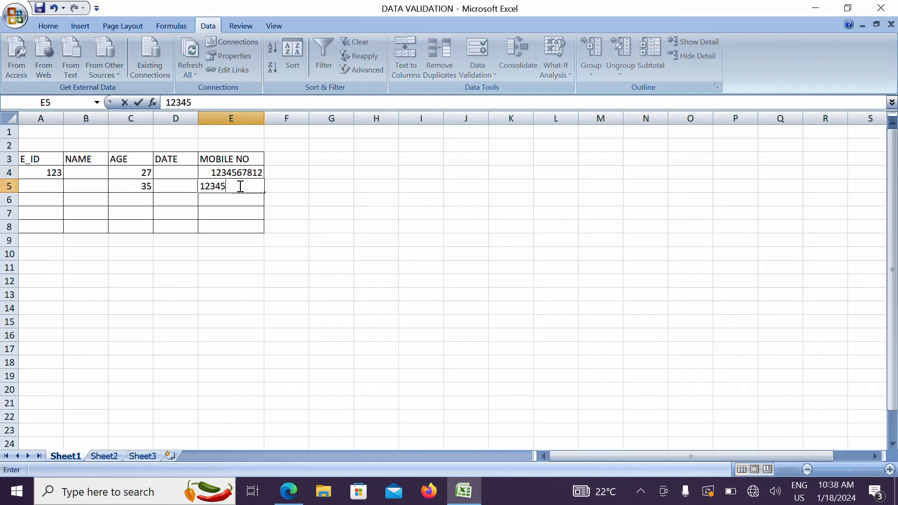
type("6789123")
key("Return")
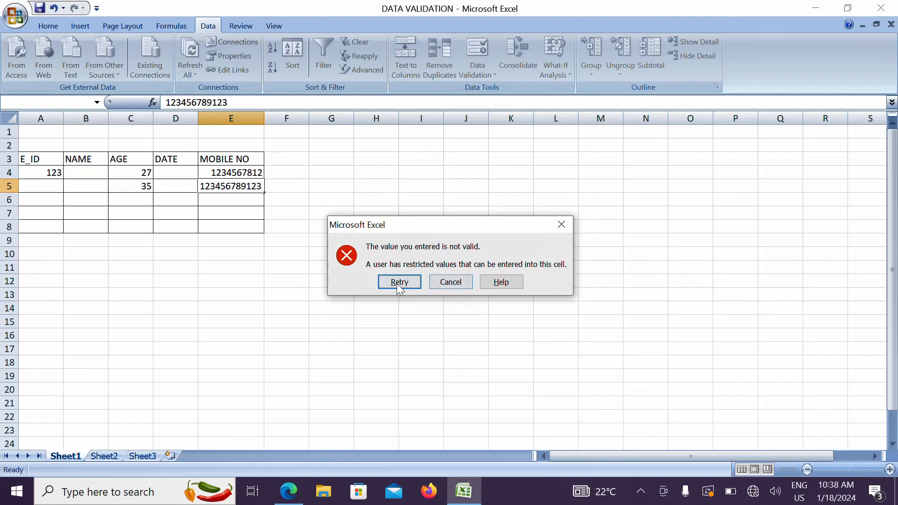
left_click(464, 282)
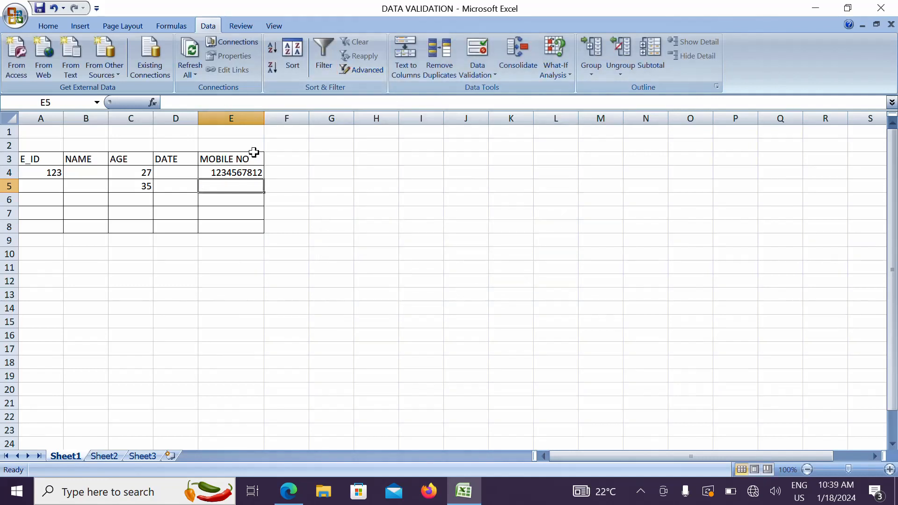
Set the title of the validation error alert for the MOBILE NO cells E4:E8 to "MOBILE NO ERROR".
left_click_drag(240, 173, 246, 221)
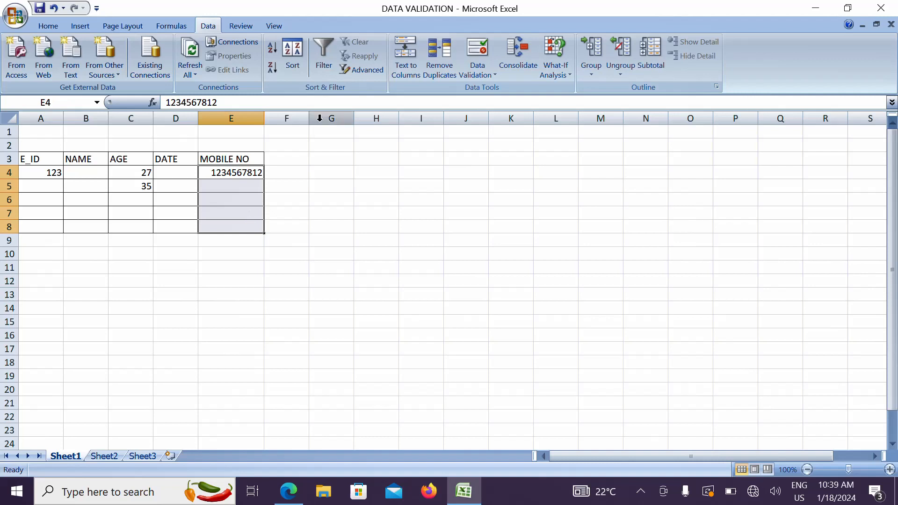
left_click(487, 74)
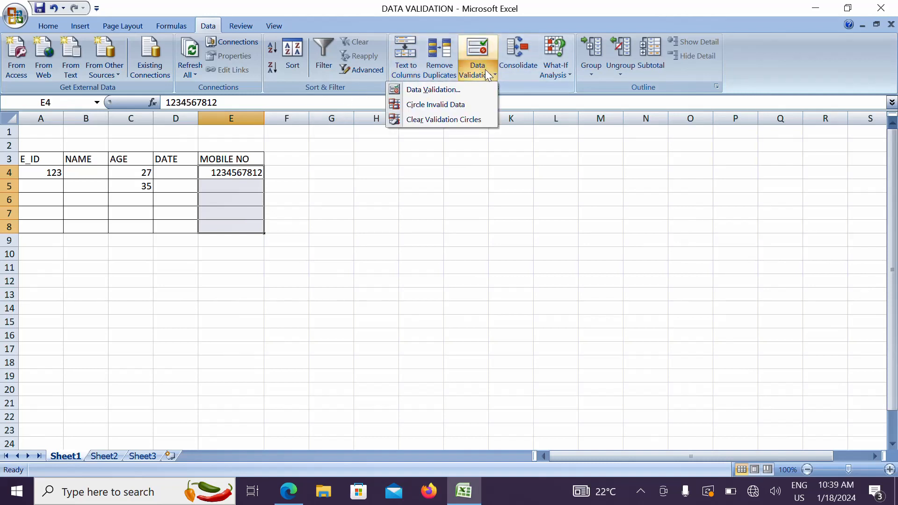
left_click(458, 93)
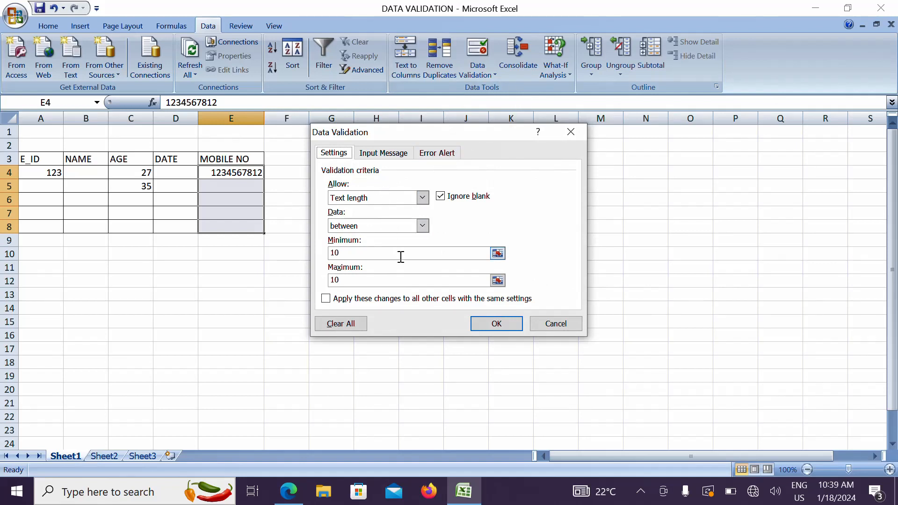
left_click(441, 159)
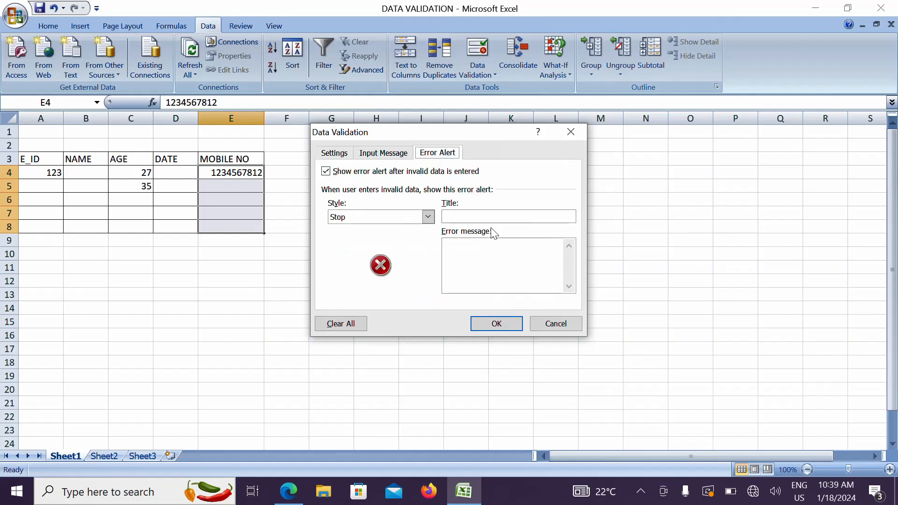
left_click(483, 218)
type("MOBILE NO ERRR")
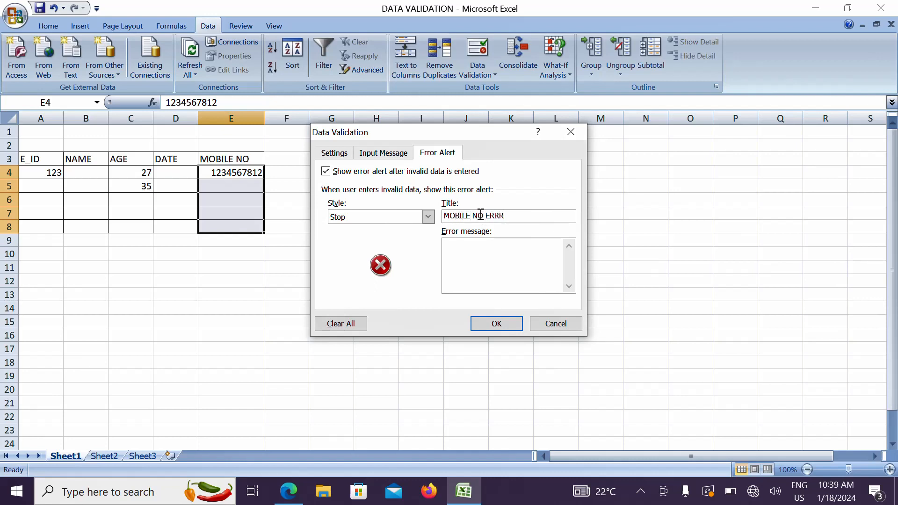
type("OR")
left_click(503, 214)
key("BackSpace")
Set the mobile number alert's error message to "PLEASE ENTER 10 DIGIT" and apply the validation settings.
left_click(499, 274)
type("PLEASE ENTER 10")
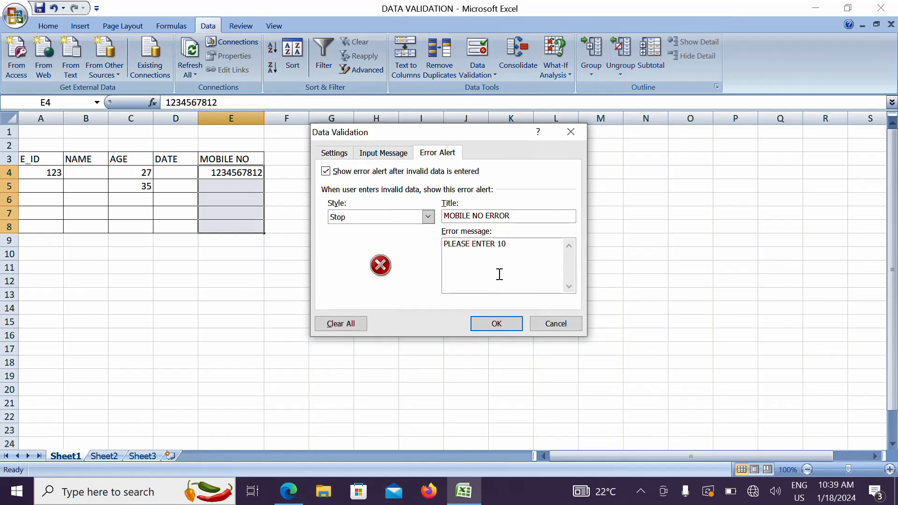
type(" DIGIT")
left_click(496, 324)
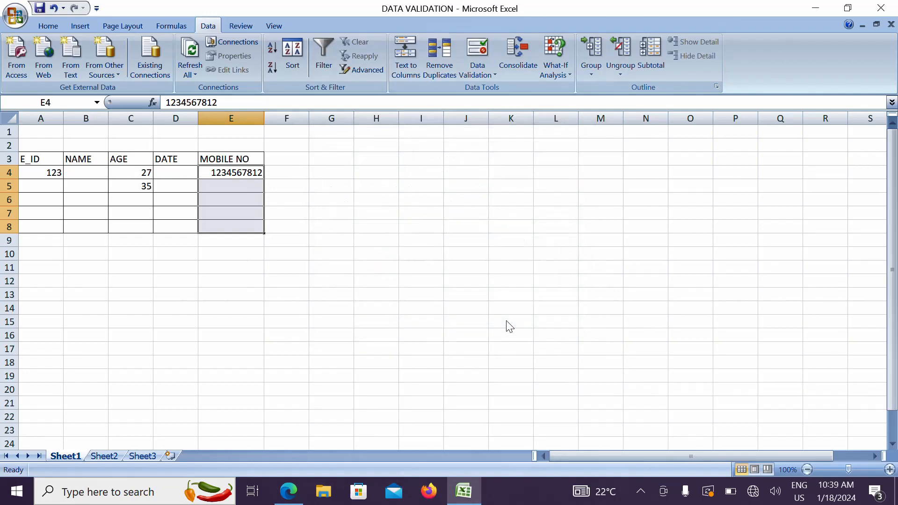
Test the custom mobile number alert by trying to enter a 14-digit number in cell E5, and cancel the entry.
left_click(251, 187)
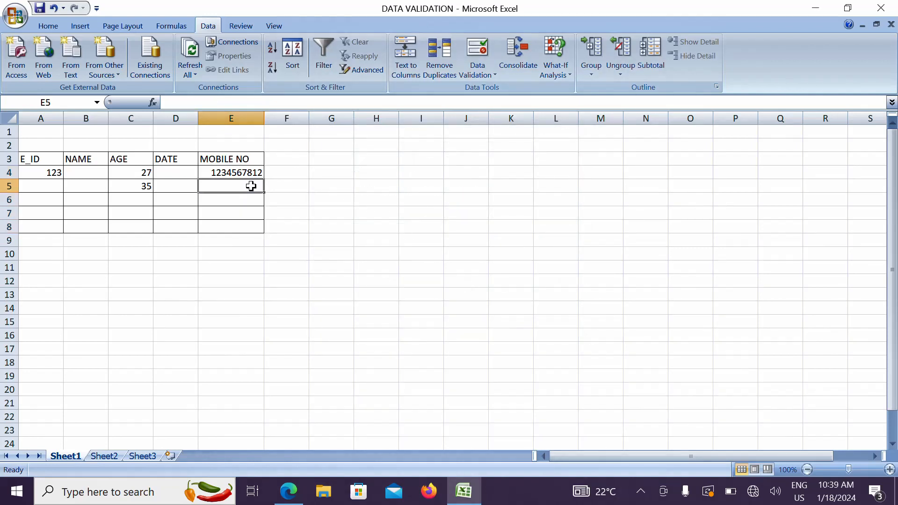
type("12345")
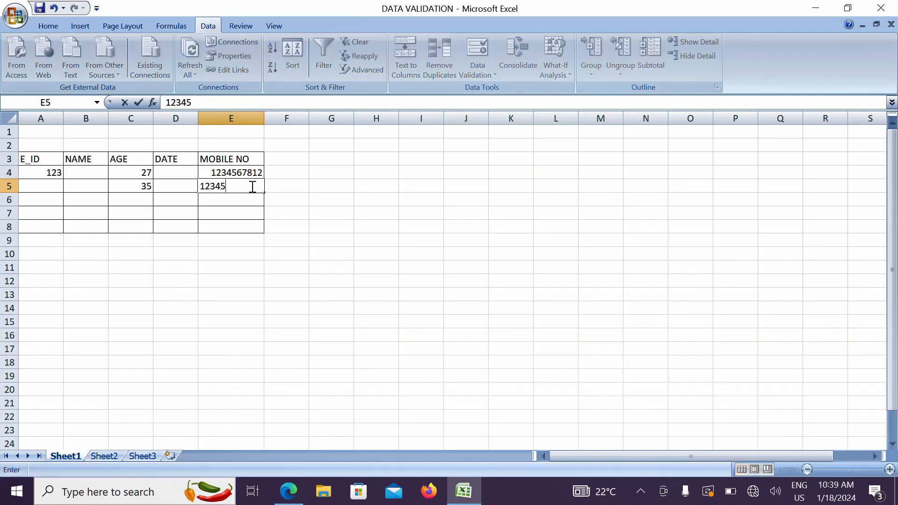
type("5687699")
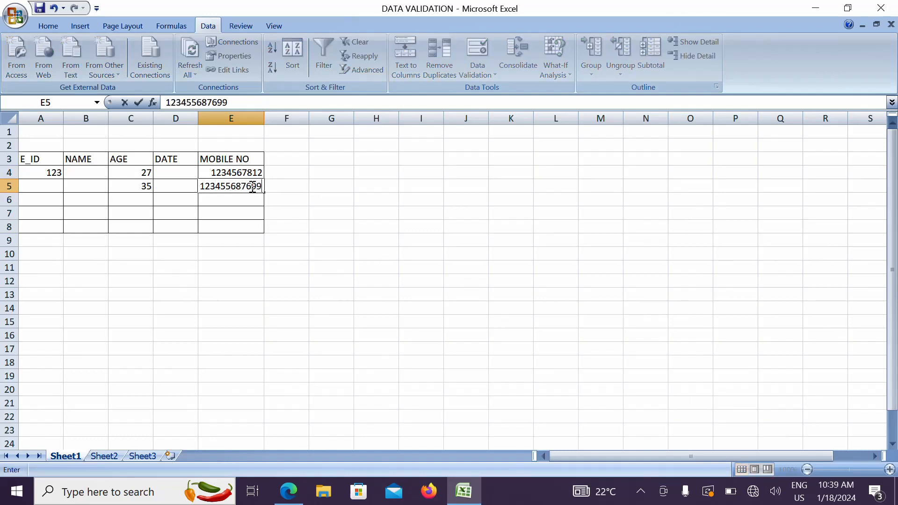
type("98")
key("Return")
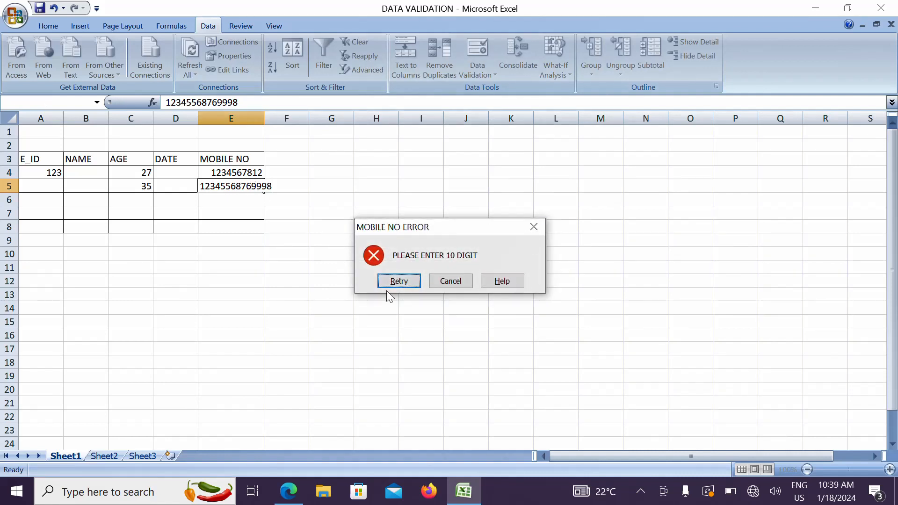
left_click(439, 280)
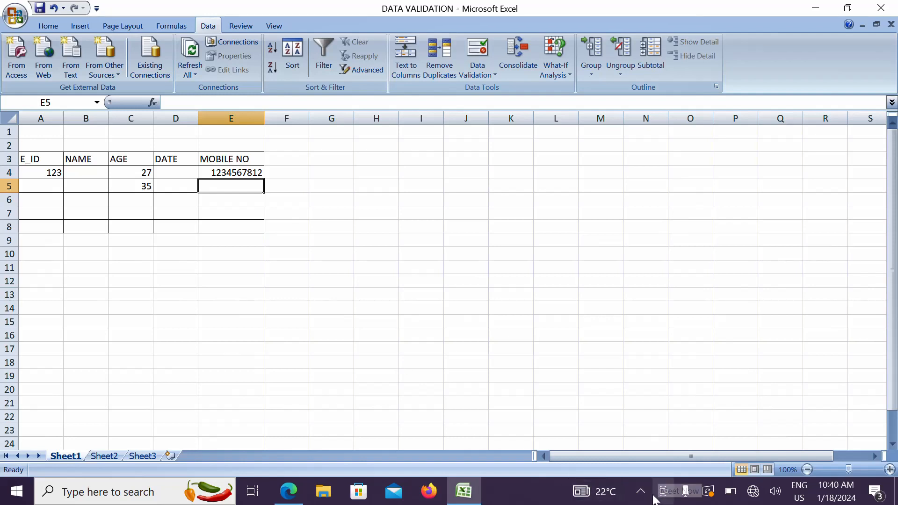
left_click(639, 494)
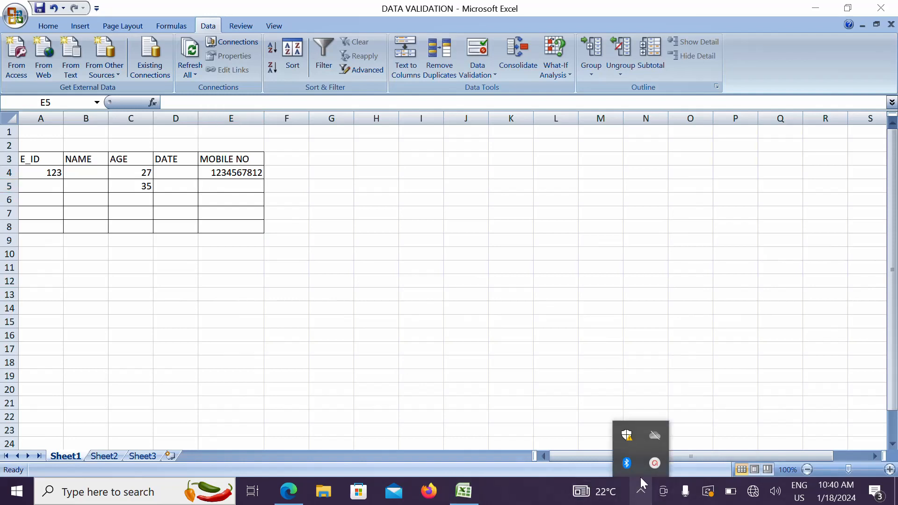
left_click(654, 464)
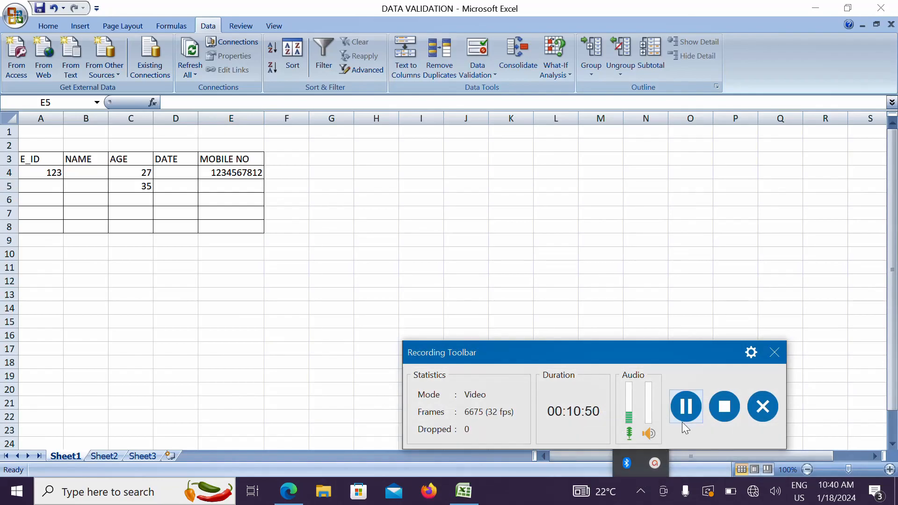